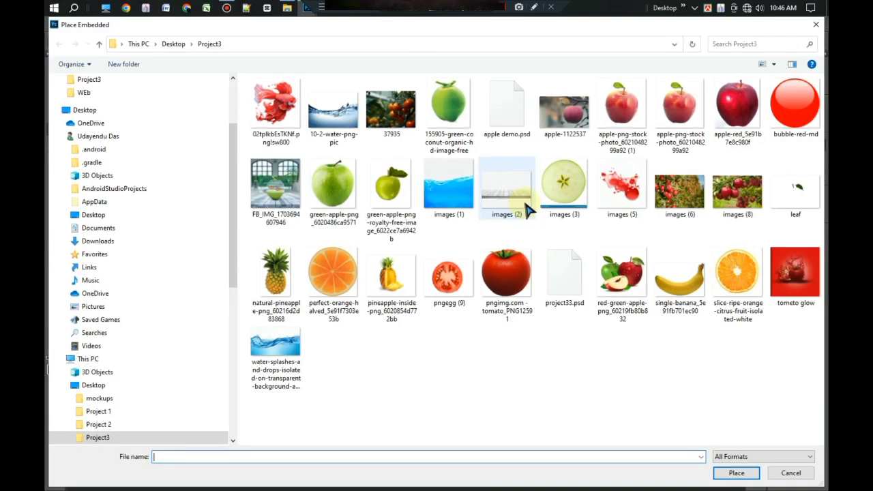
# Select the 'pngimg.com - tomato_PNG12591' image in the Project3 folder for placing
pyautogui.click(506, 273)
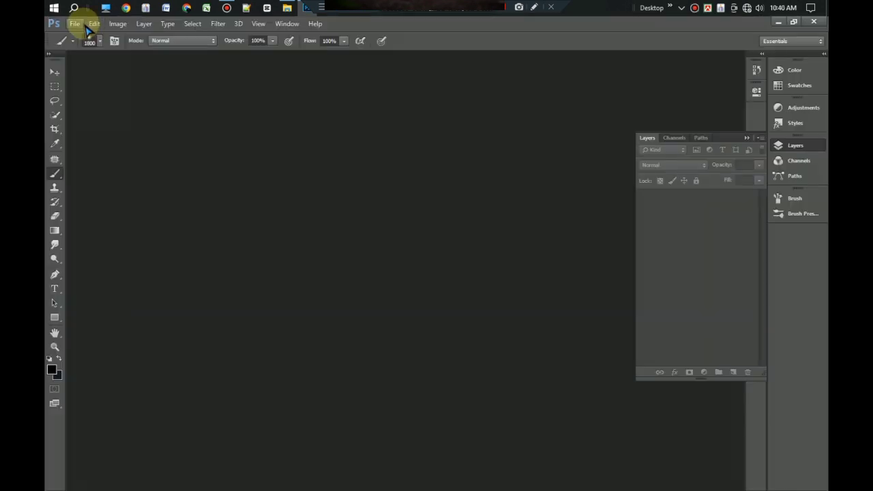
# Open the images (15) podium photo from the mockups folder
pyautogui.click(74, 22)
pyautogui.click(88, 42)
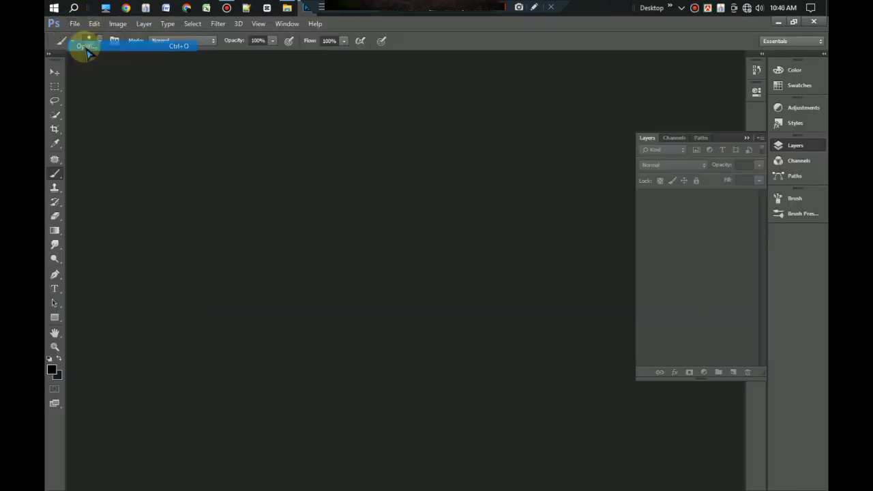
pyautogui.click(391, 109)
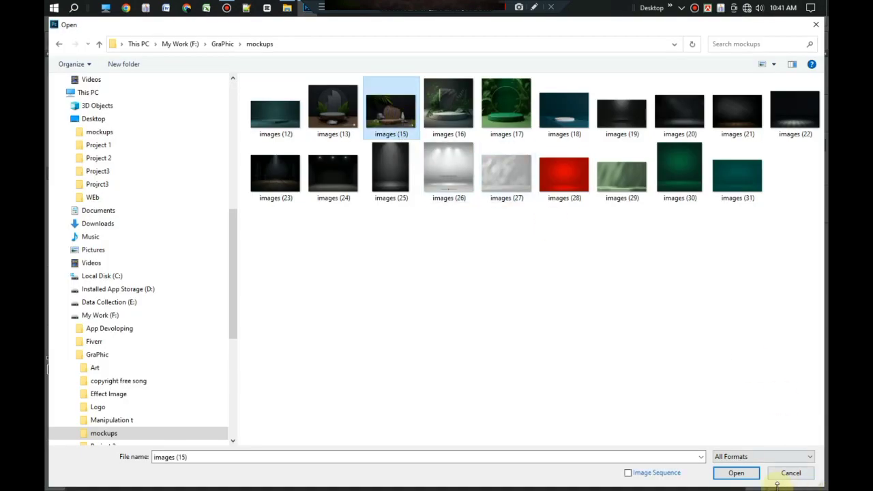
pyautogui.click(750, 477)
# Crop the podium photo to a centred 1:1 square
pyautogui.click(745, 140)
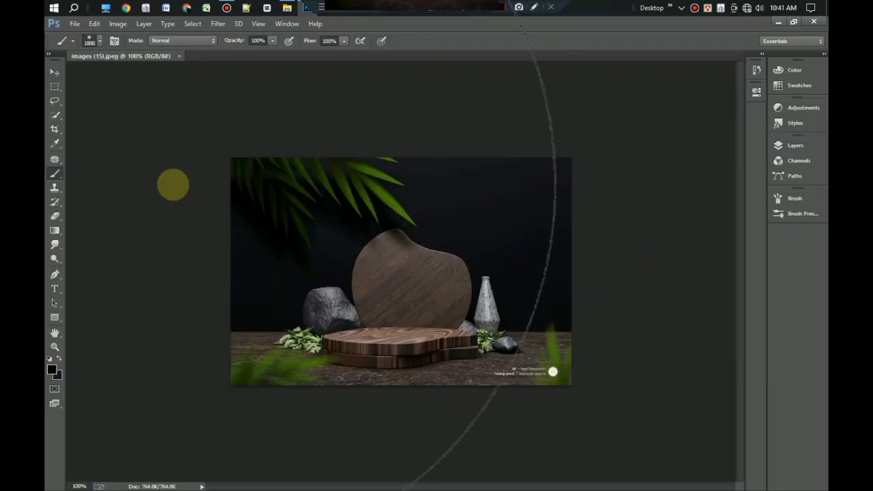
pyautogui.click(54, 129)
pyautogui.press('Return')
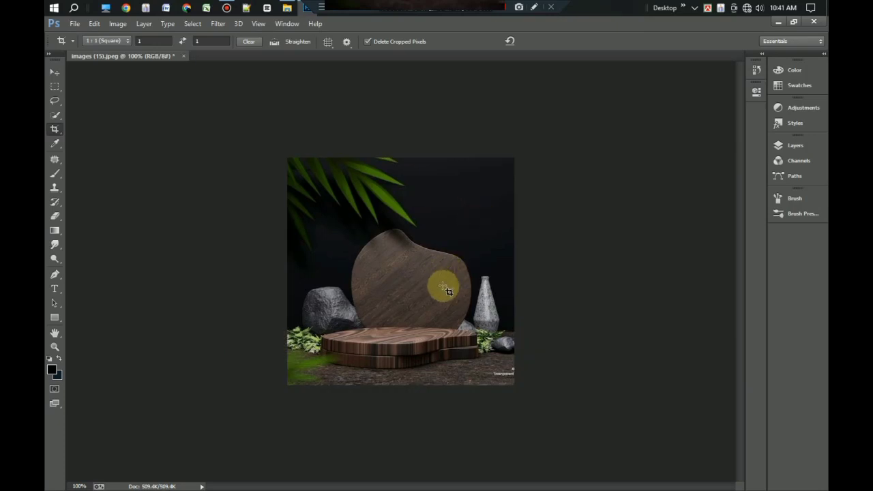
pyautogui.scroll(5, 443, 287)
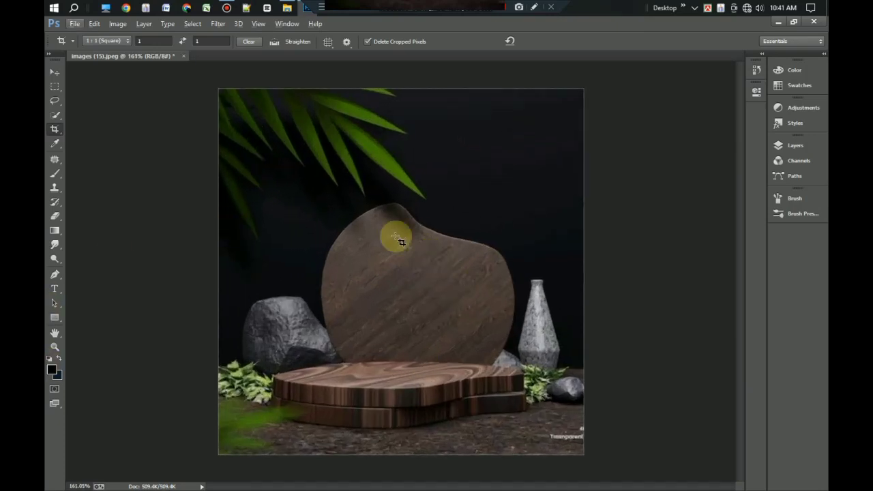
pyautogui.scroll(-1, 416, 249)
pyautogui.scroll(1, 431, 260)
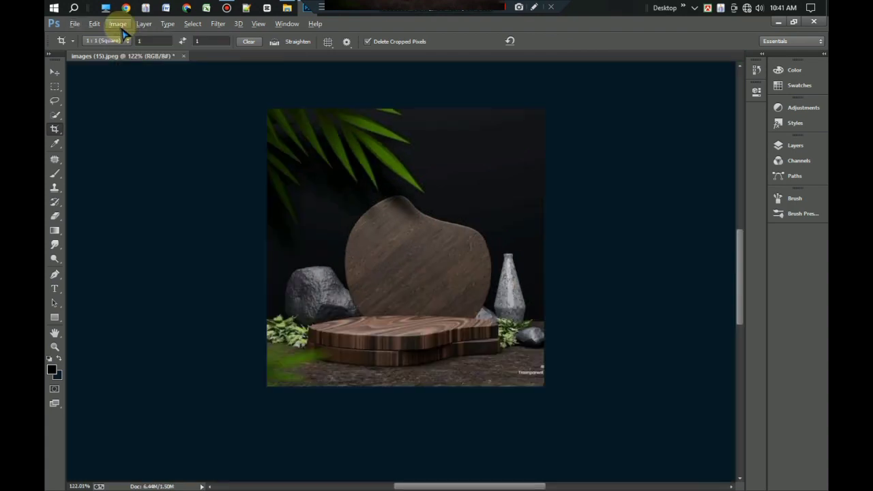
# Resize the image to 1500 × 1500 px at 300 pixels per inch
pyautogui.click(120, 27)
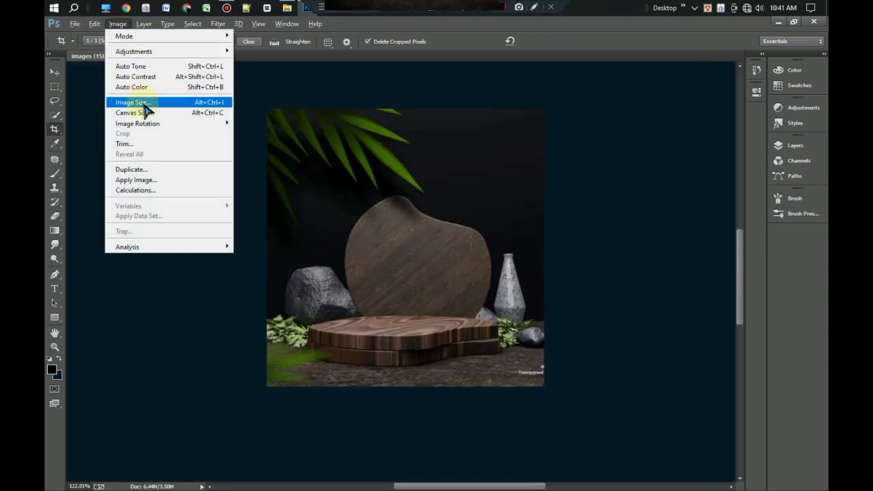
pyautogui.click(146, 101)
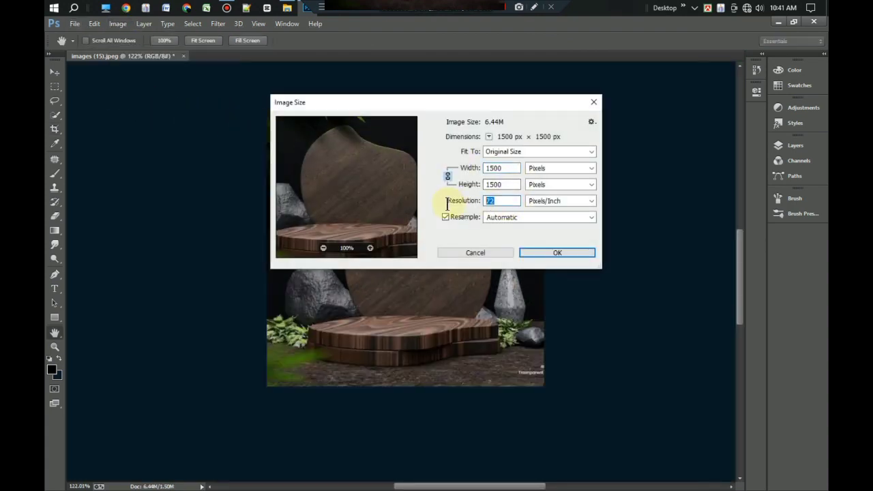
pyautogui.write('300')
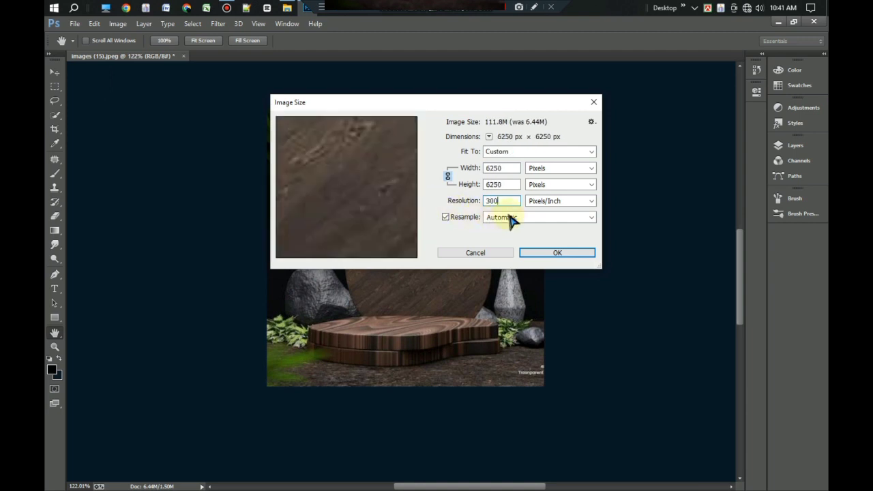
pyautogui.hotkey('shift', 'Tab')
pyautogui.write('150')
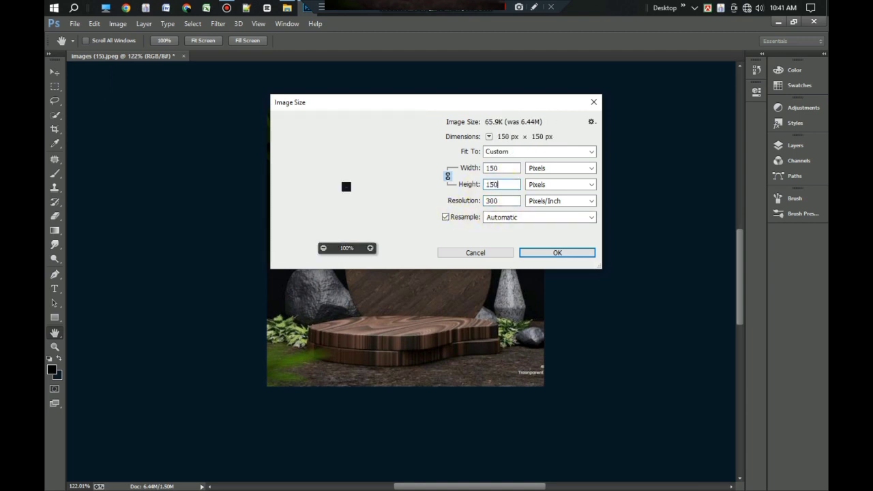
pyautogui.write('0')
pyautogui.click(538, 263)
pyautogui.press('c')
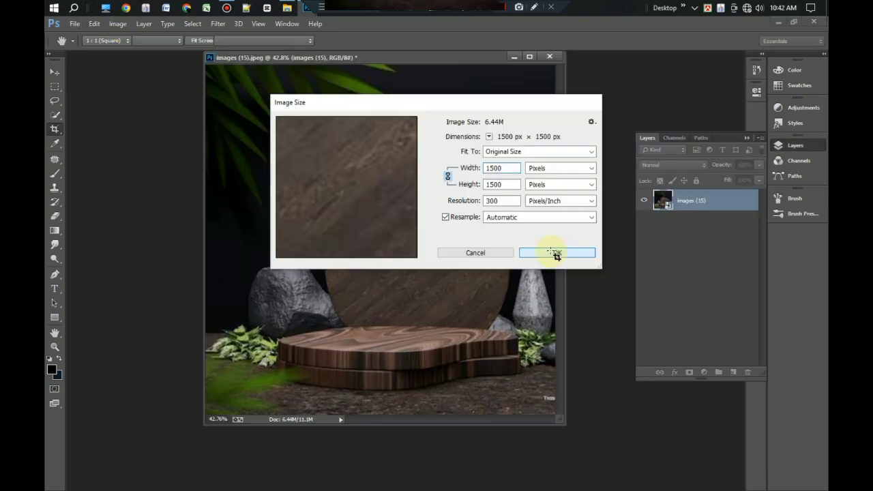
# Apply a 15 px Iris Blur with a flattened sharp ellipse centred on the wooden base
pyautogui.click(555, 253)
pyautogui.press('c')
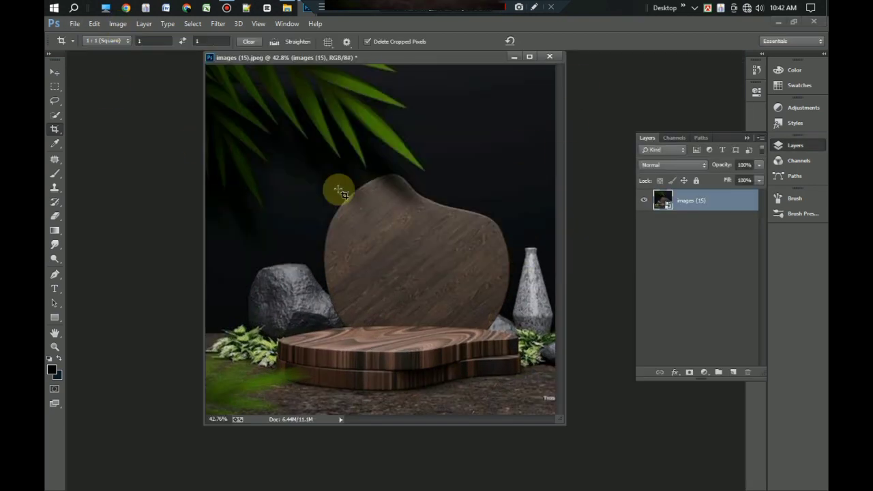
pyautogui.click(217, 24)
pyautogui.moveTo(287, 141)
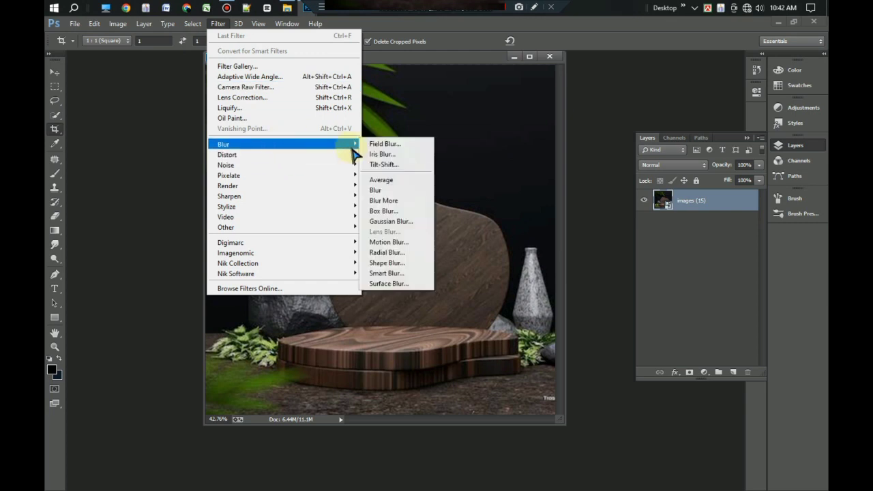
pyautogui.click(400, 156)
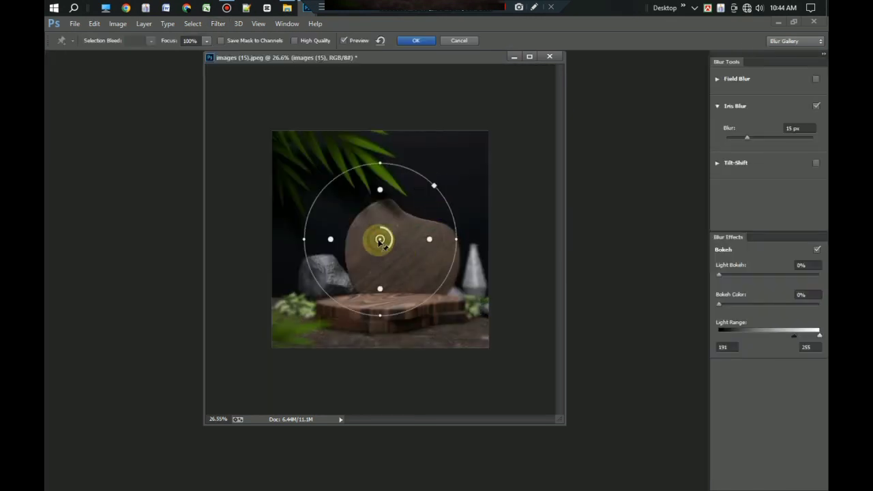
pyautogui.moveTo(380, 240); pyautogui.dragTo(384, 295)
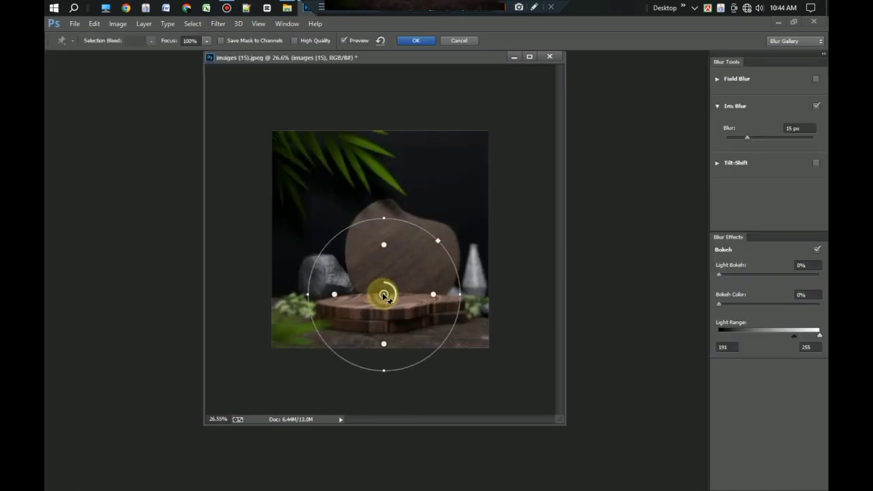
pyautogui.moveTo(384, 220); pyautogui.dragTo(385, 268)
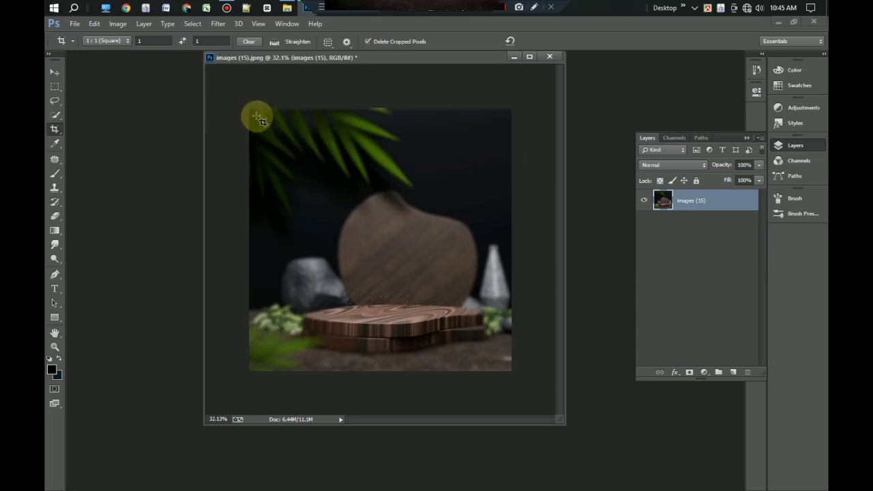
# Lower the podium scene's brightness to -38 with Brightness/Contrast
pyautogui.click(117, 23)
pyautogui.moveTo(218, 59)
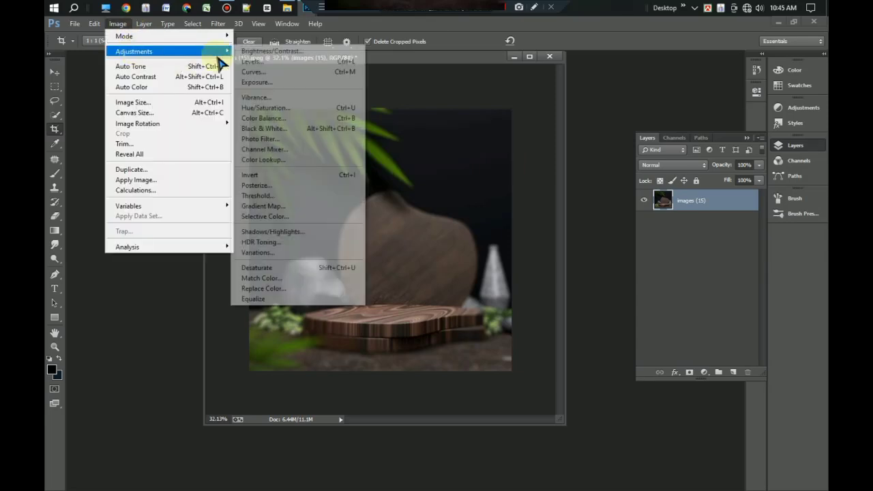
pyautogui.click(277, 54)
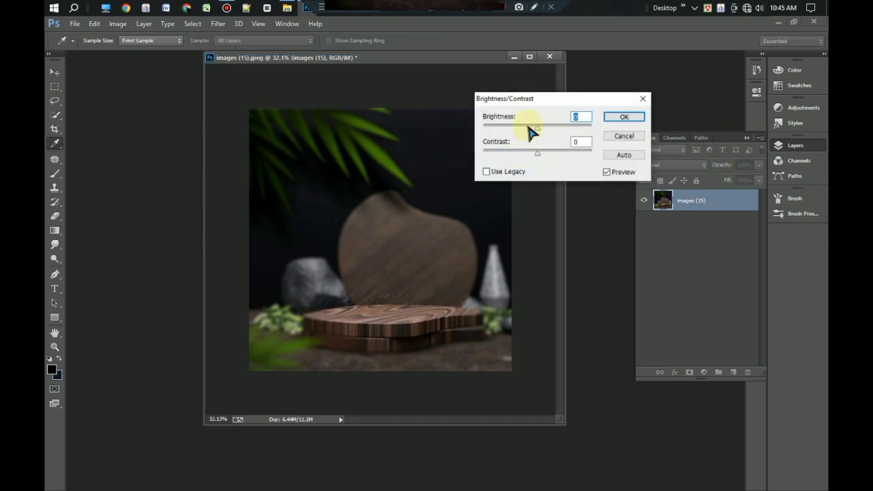
pyautogui.hotkey('shift', 'Down')
pyautogui.hotkey('shift', 'Down')
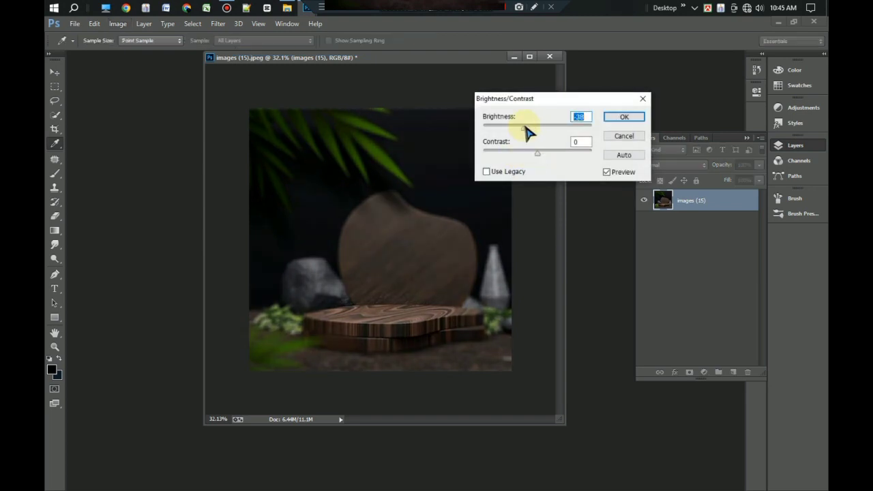
pyautogui.press('Return')
# Save the document as project33.psd
pyautogui.hotkey('ctrl', 'shift', 's')
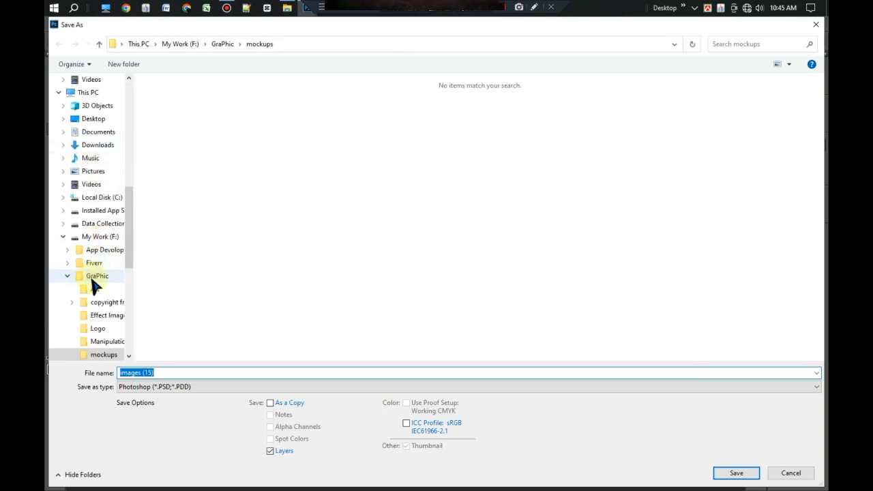
pyautogui.scroll(10, 75, 130)
pyautogui.press('Escape')
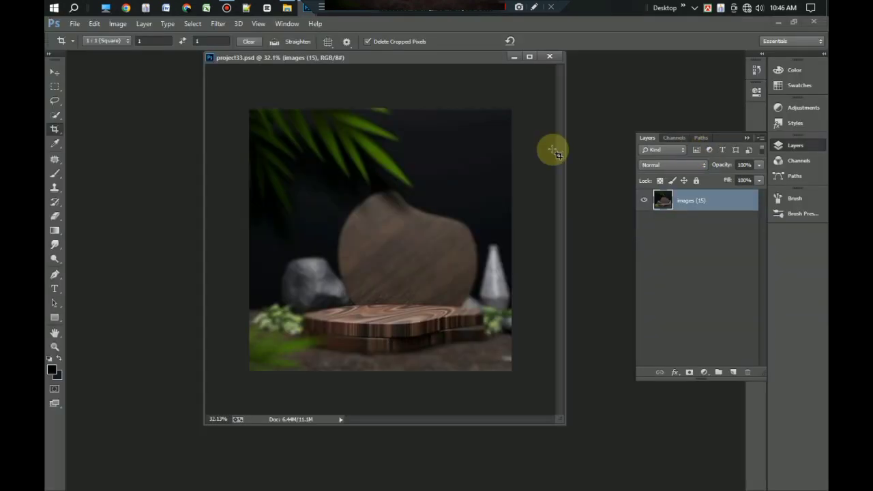
# Apply the Color Efex Pro 4 Vignette: Lens effect to the podium image
pyautogui.click(220, 24)
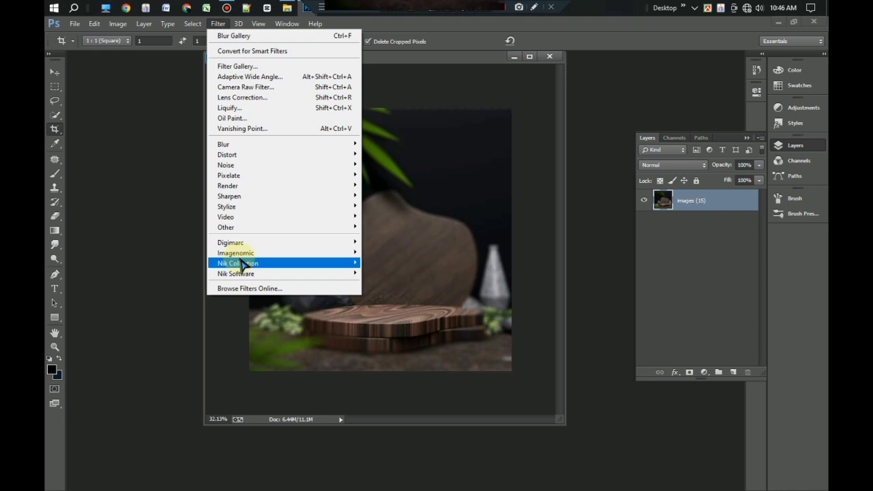
pyautogui.moveTo(232, 263)
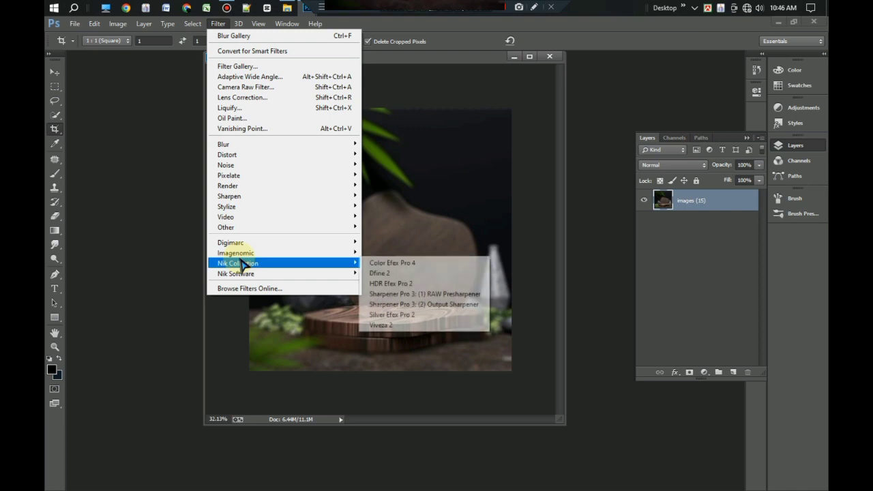
pyautogui.click(399, 264)
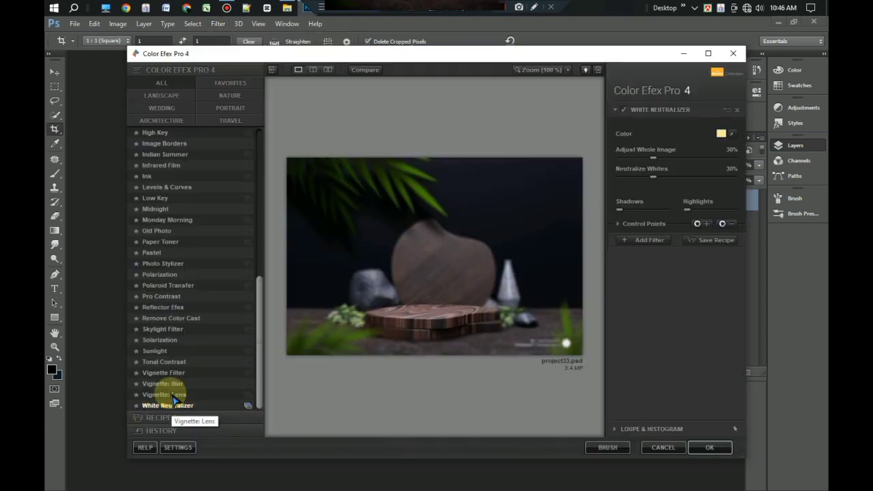
pyautogui.click(174, 396)
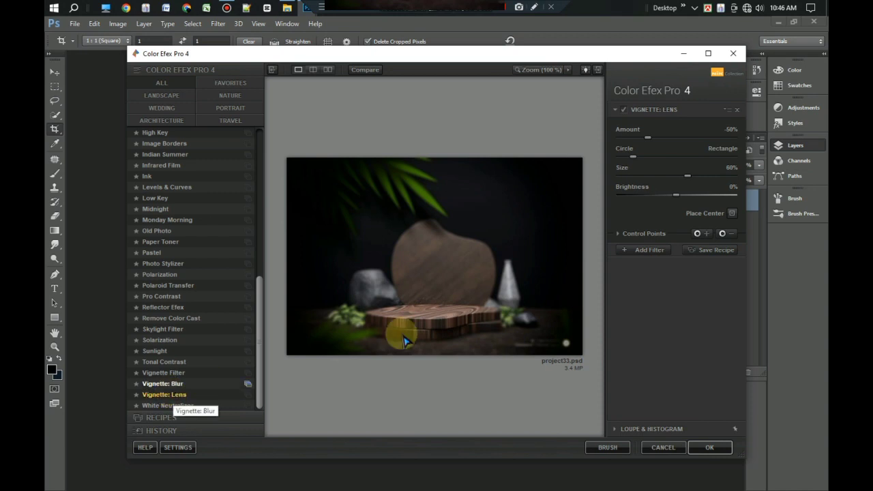
pyautogui.click(703, 448)
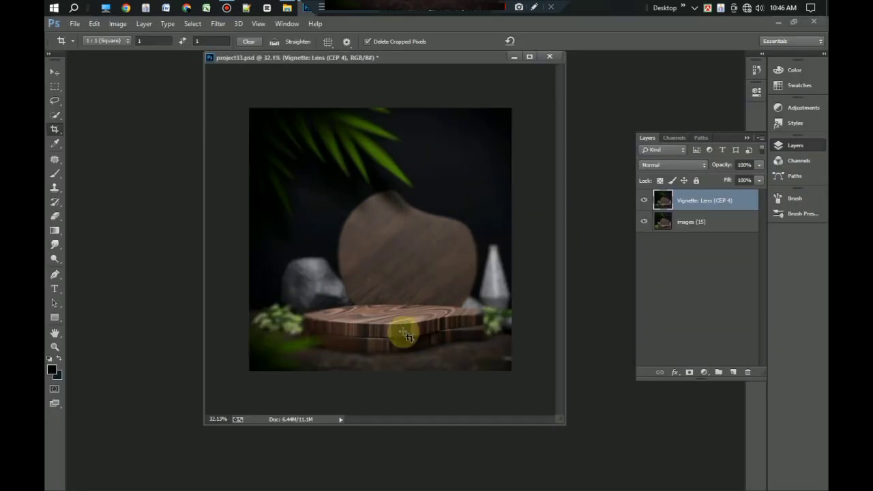
pyautogui.scroll(3, 371, 306)
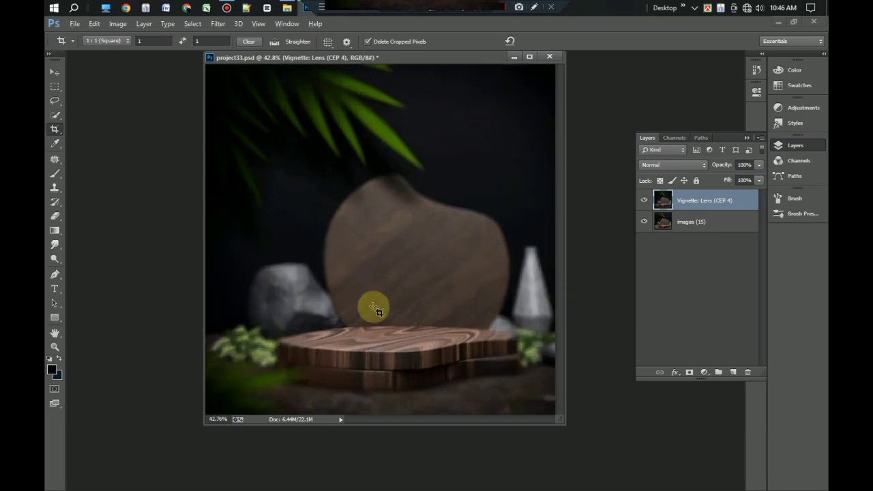
pyautogui.scroll(-3, 407, 296)
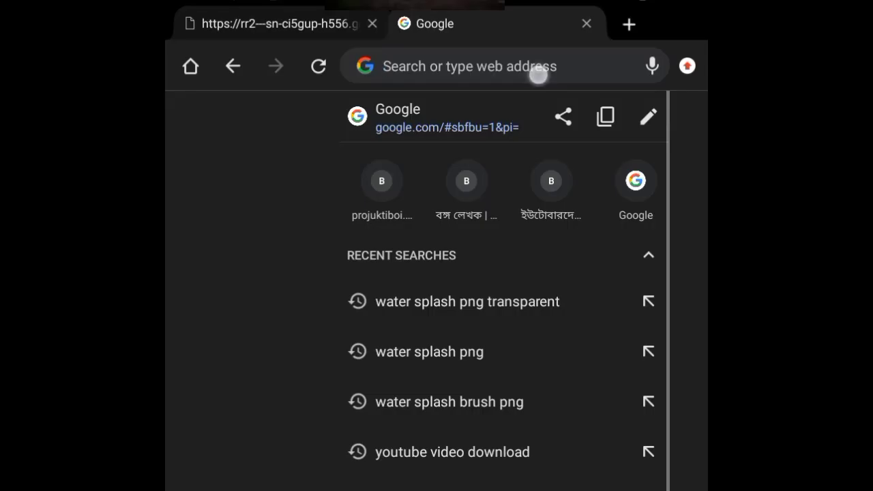
# Load the uistock.blogspot.com site in the browser
pyautogui.click(538, 76)
pyautogui.write('uis')
pyautogui.press('BackSpace')
pyautogui.press('BackSpace')
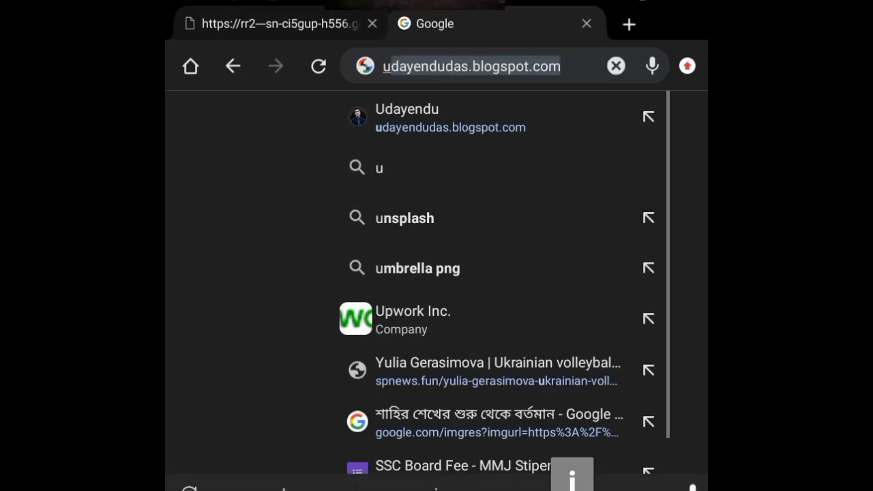
pyautogui.write('istock.blogspot')
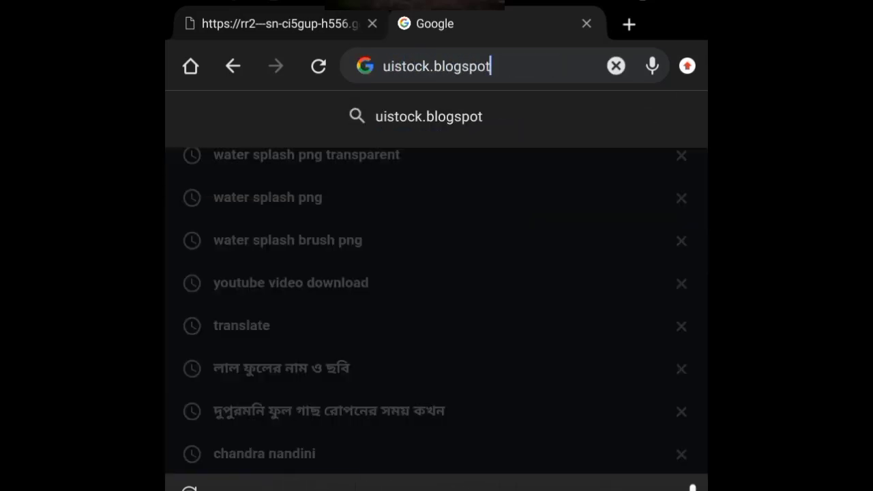
pyautogui.write('.cm')
pyautogui.press('Return')
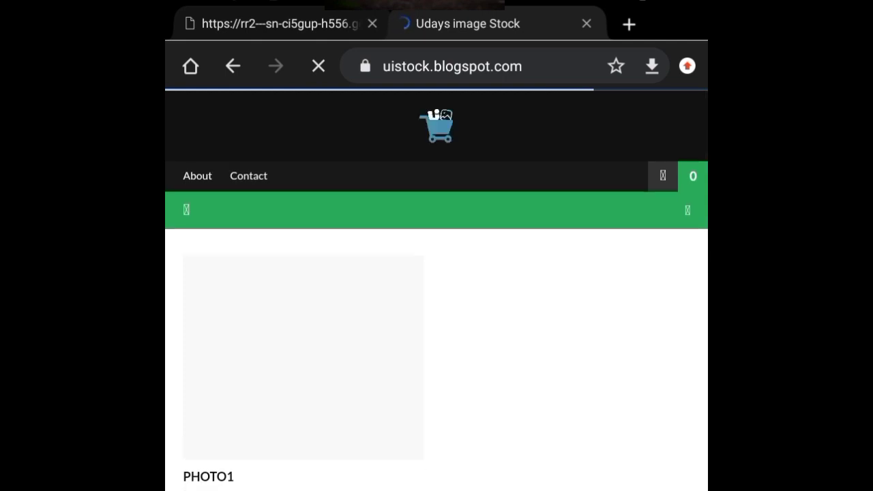
pyautogui.scroll(-5, 437, 341)
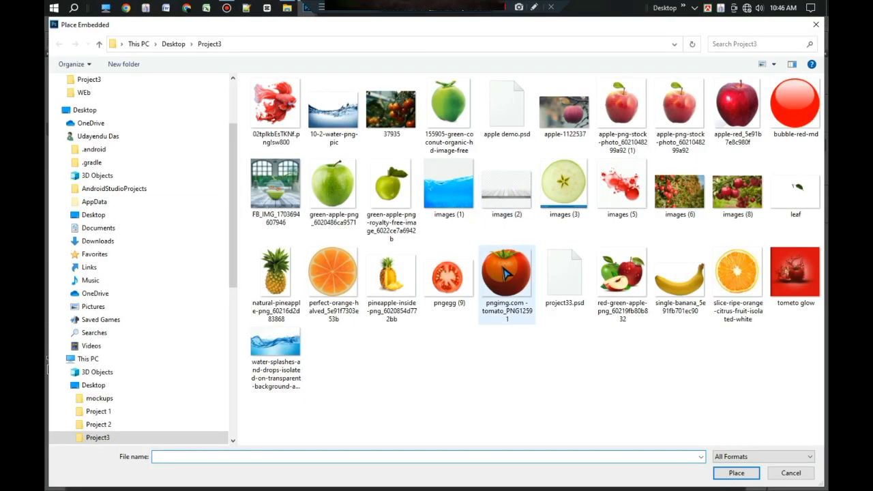
# Place the pngimg tomato, scaled down and centred on the wooden podium
pyautogui.doubleClick(506, 273)
pyautogui.moveTo(483, 172); pyautogui.dragTo(410, 200)
pyautogui.moveTo(389, 271); pyautogui.dragTo(423, 274)
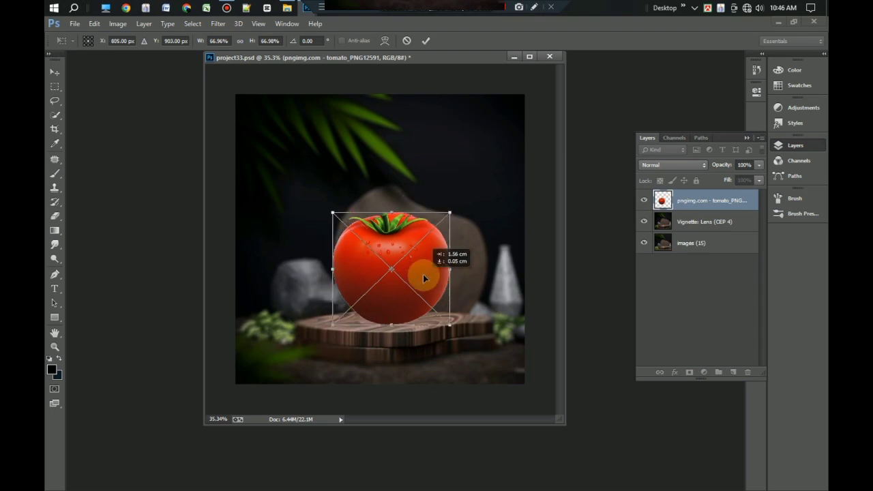
pyautogui.click(426, 40)
pyautogui.press('c')
pyautogui.scroll(3, 400, 247)
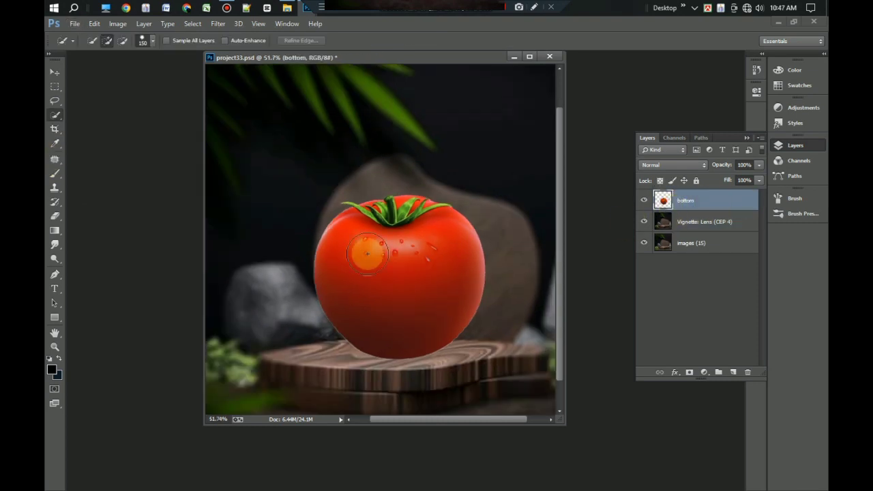
# Outline the tomato's lower part with the Pen tool and turn it into a selection
pyautogui.press('p')
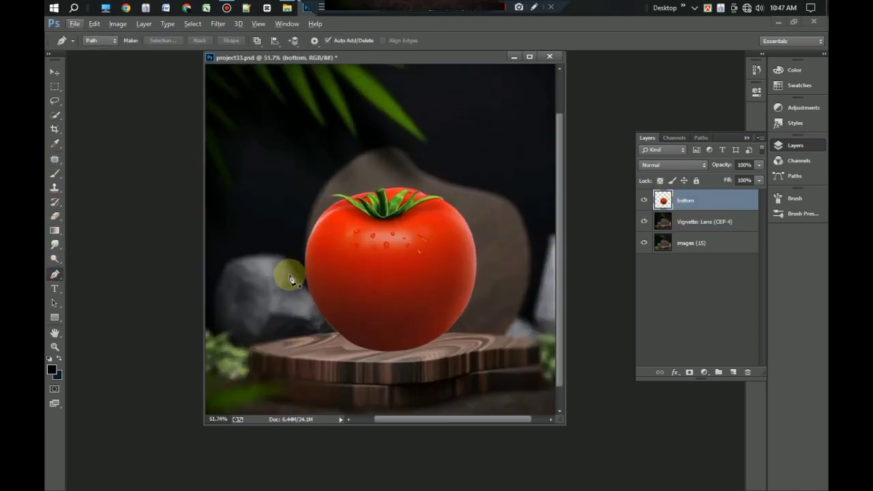
pyautogui.click(290, 295)
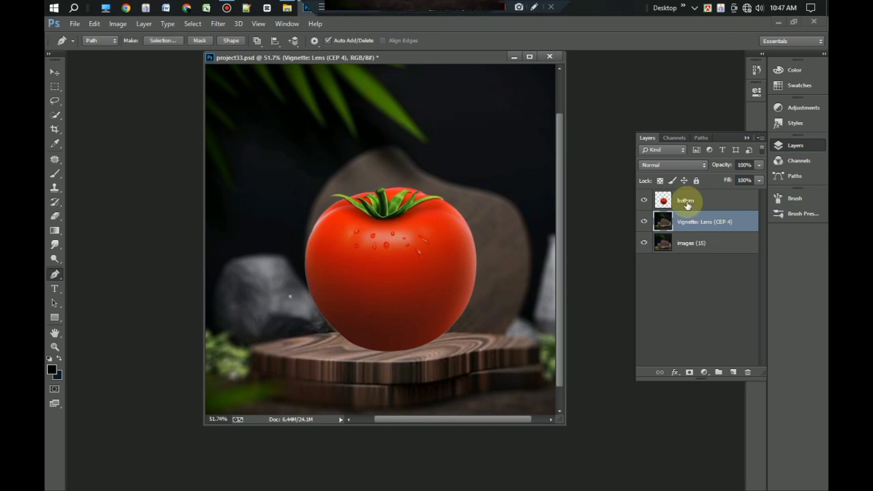
pyautogui.moveTo(485, 292); pyautogui.dragTo(563, 235)
pyautogui.click(455, 291)
pyautogui.click(429, 370)
pyautogui.click(291, 384)
pyautogui.click(256, 338)
pyautogui.click(259, 296)
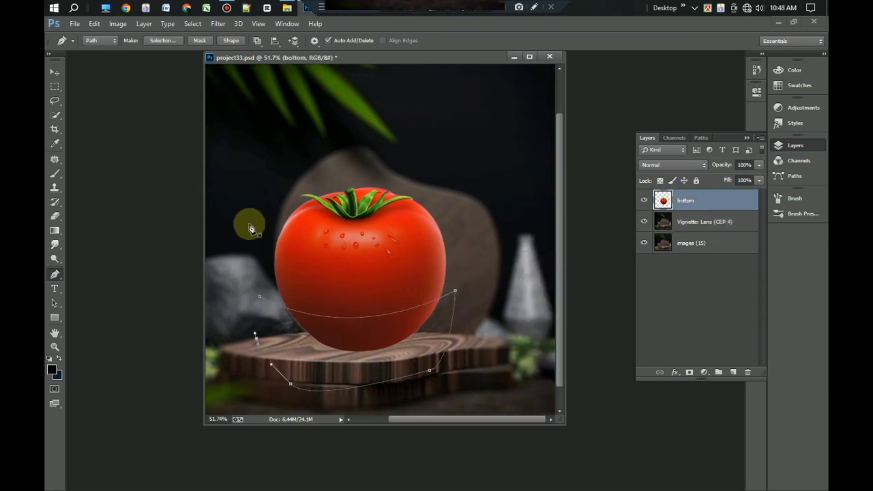
pyautogui.click(164, 40)
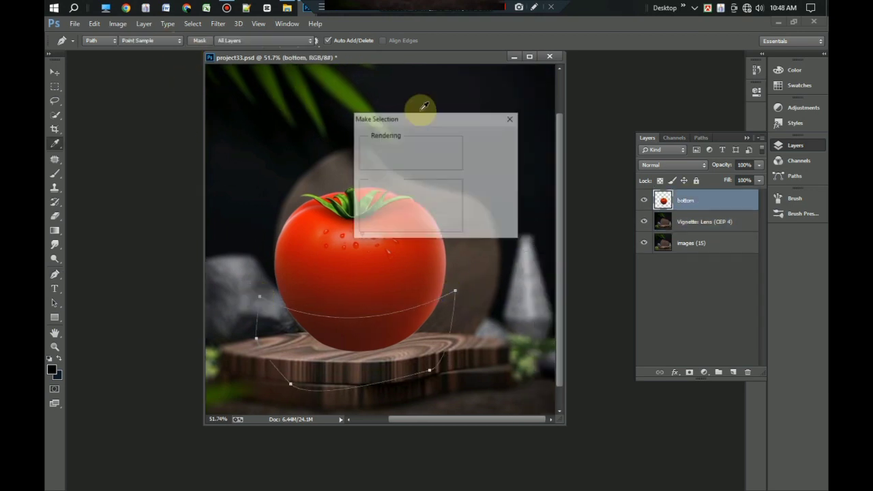
pyautogui.click(494, 140)
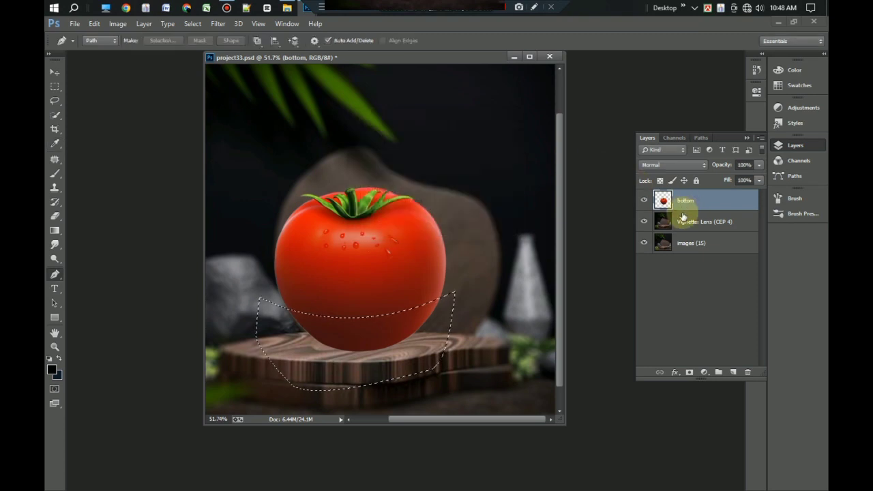
# Copy the slice to a new layer beneath the tomato and rename the tomato layer 'top'
pyautogui.hotkey('ctrl', 'j')
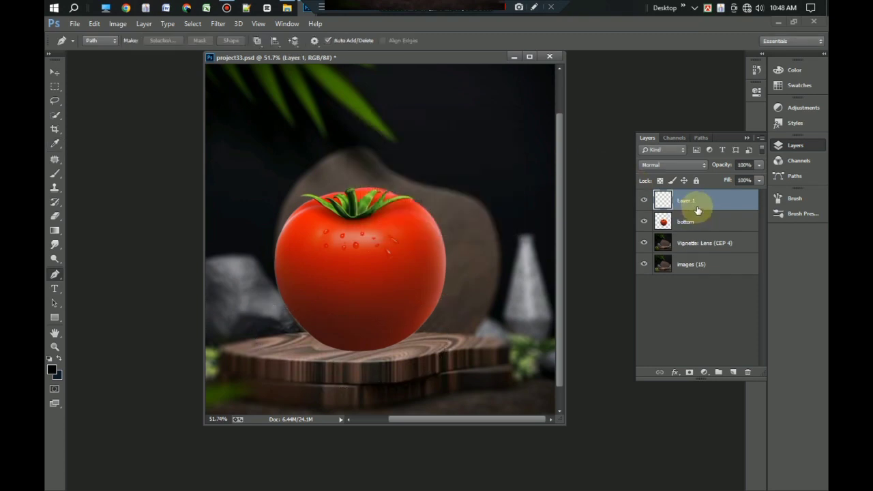
pyautogui.moveTo(699, 219); pyautogui.dragTo(695, 225)
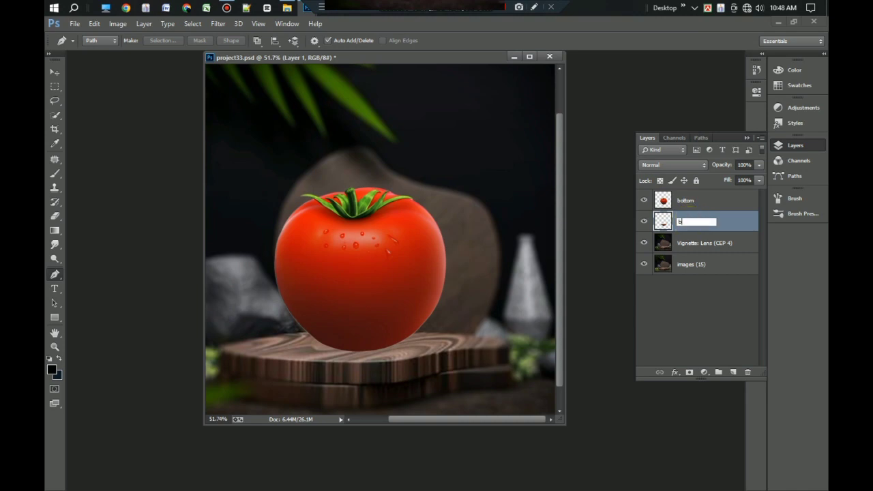
pyautogui.doubleClick(696, 200)
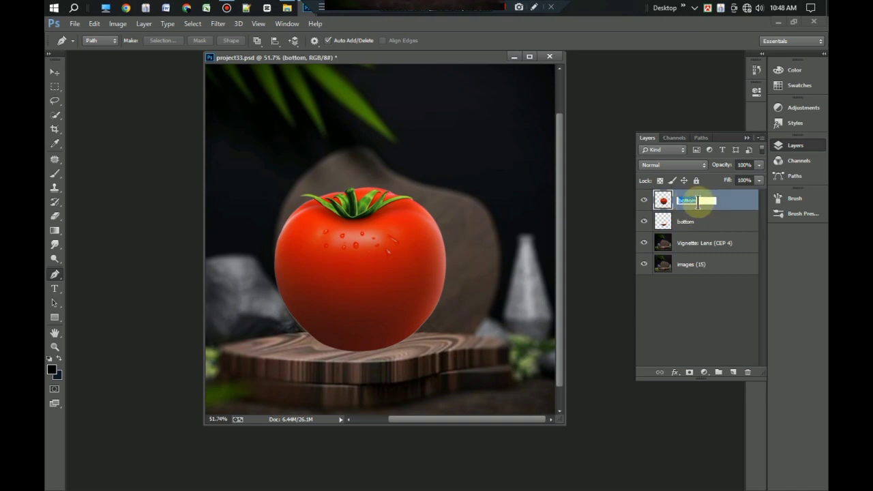
pyautogui.write('top')
pyautogui.press('Return')
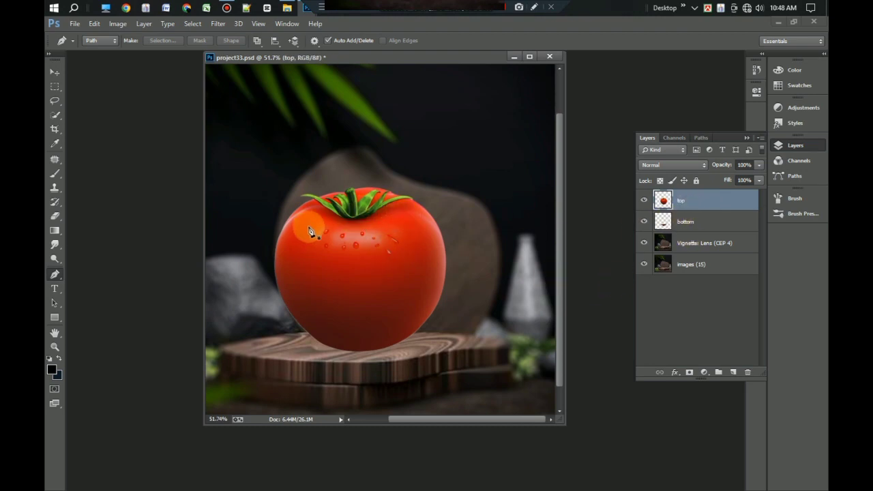
# Copy the green stem to a new 'floret' layer with Quick Selection, then hide 'top'
pyautogui.click(55, 114)
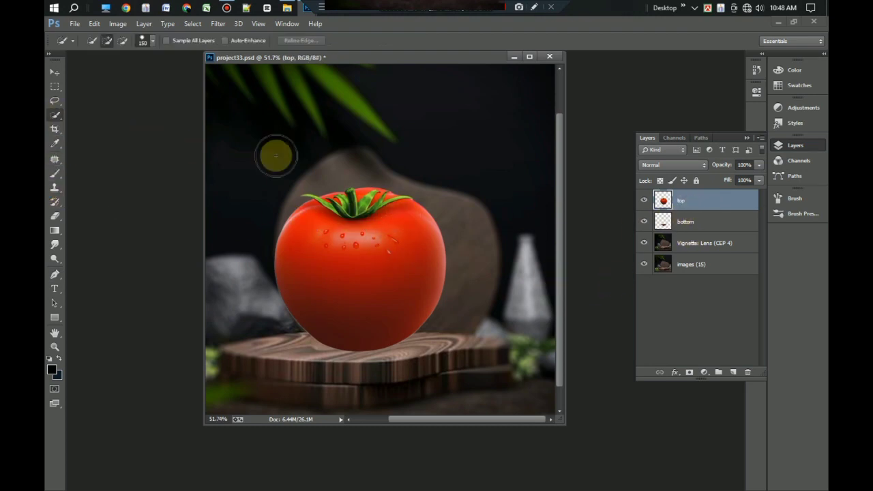
pyautogui.scroll(4, 354, 182)
pyautogui.press('[')
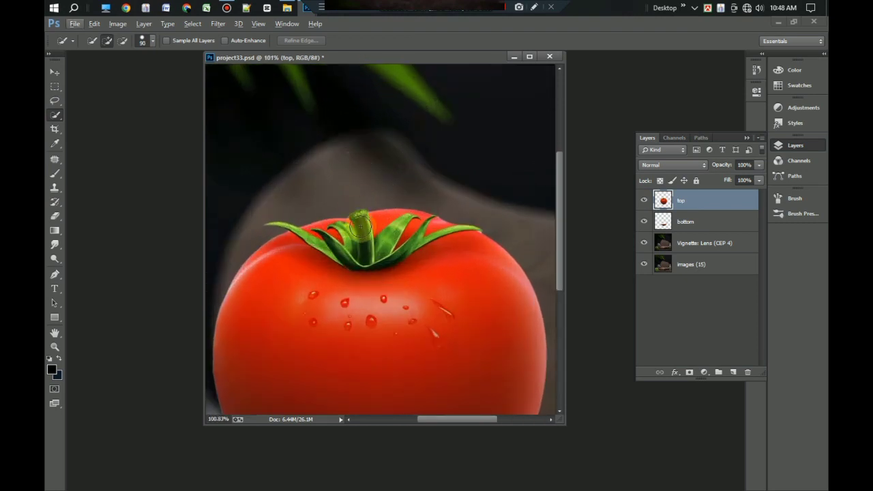
pyautogui.moveTo(362, 233)
pyautogui.mouseDown()
pyautogui.moveTo(318, 246)
pyautogui.moveTo(328, 247)
pyautogui.moveTo(290, 225)
pyautogui.moveTo(265, 224)
pyautogui.moveTo(420, 240)
pyautogui.moveTo(468, 222)
pyautogui.mouseUp()
pyautogui.scroll(-3, 385, 247)
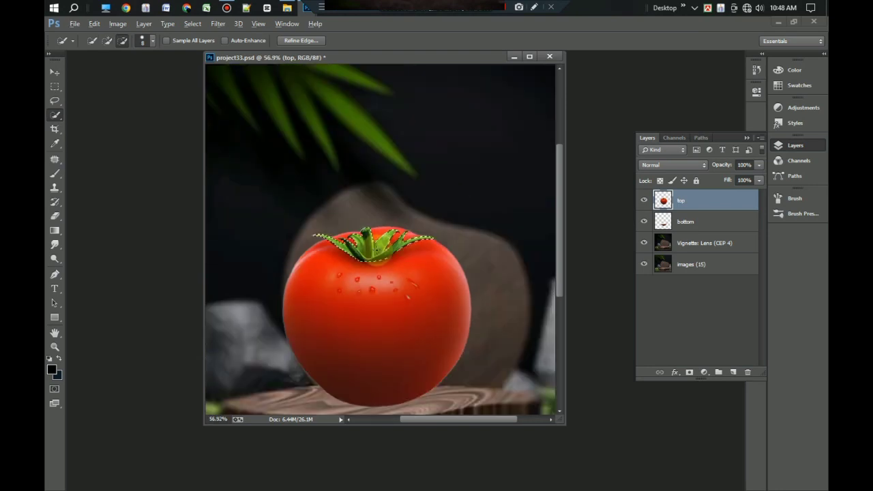
pyautogui.scroll(-1, 385, 247)
pyautogui.hotkey('ctrl', 'j')
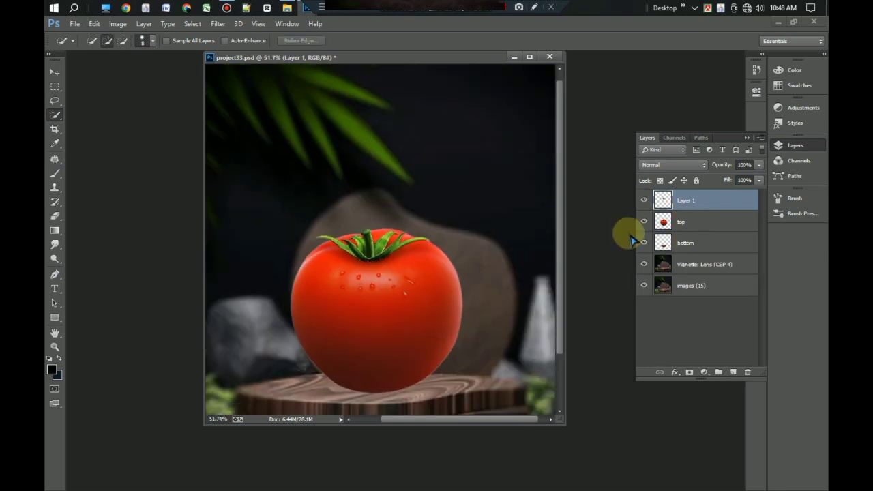
pyautogui.doubleClick(687, 200)
pyautogui.click(645, 222)
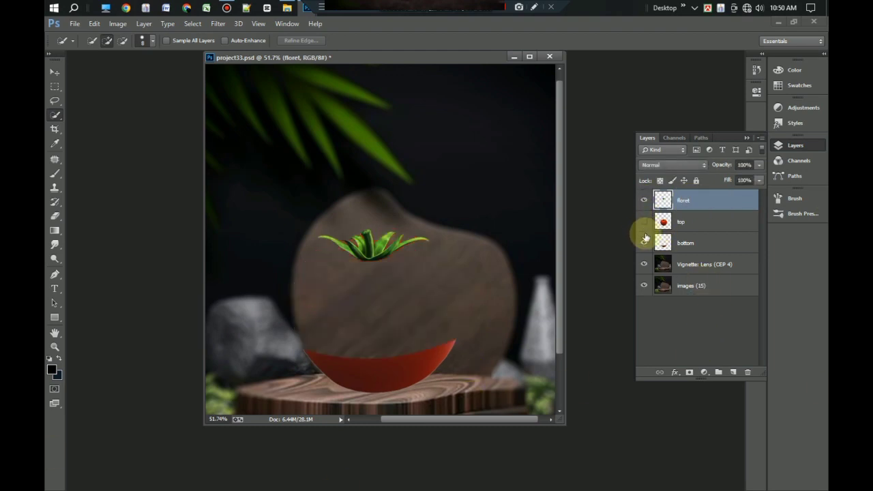
# Show the top and bottom layers again and set the top layer's blend mode to Screen
pyautogui.click(644, 223)
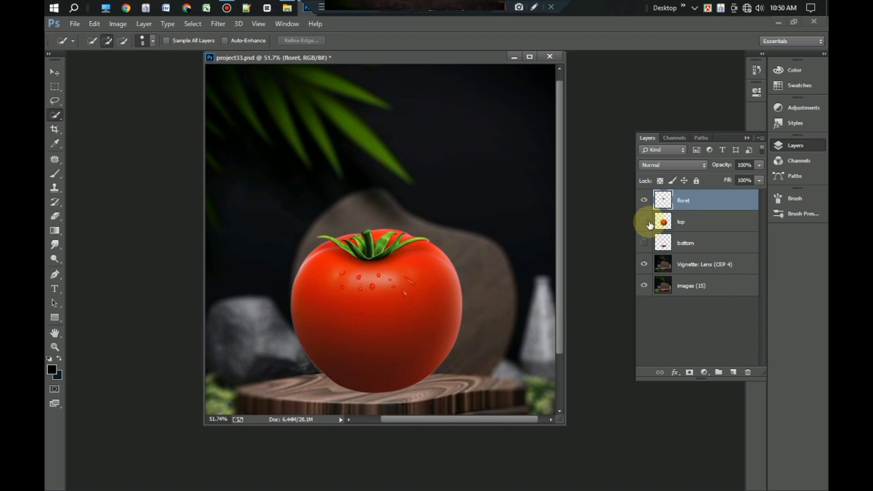
pyautogui.click(646, 222)
pyautogui.moveTo(644, 243); pyautogui.dragTo(644, 222)
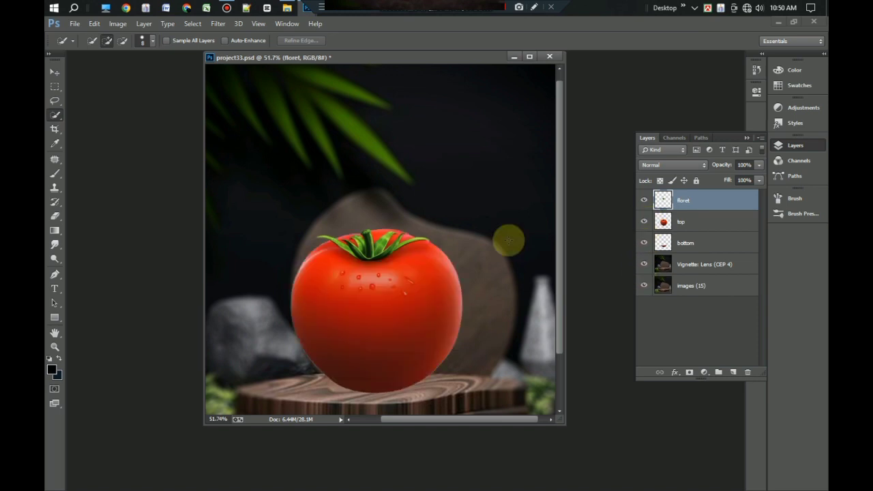
pyautogui.click(697, 224)
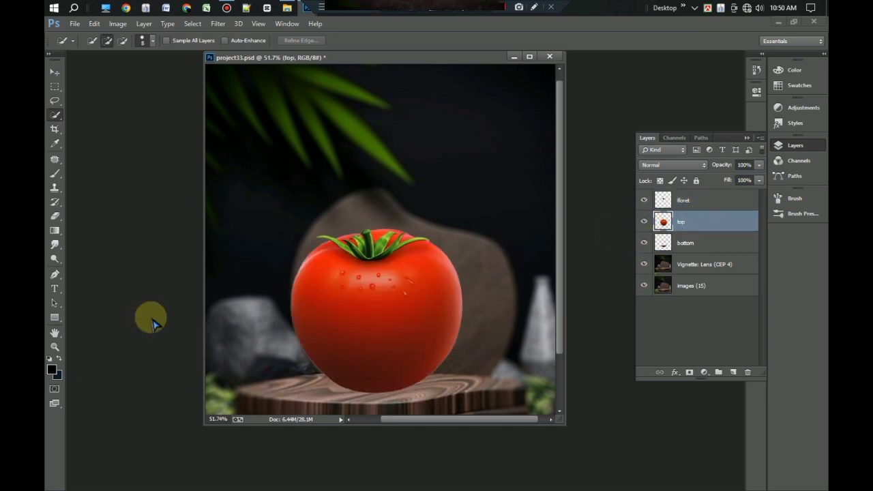
pyautogui.click(679, 168)
pyautogui.click(653, 266)
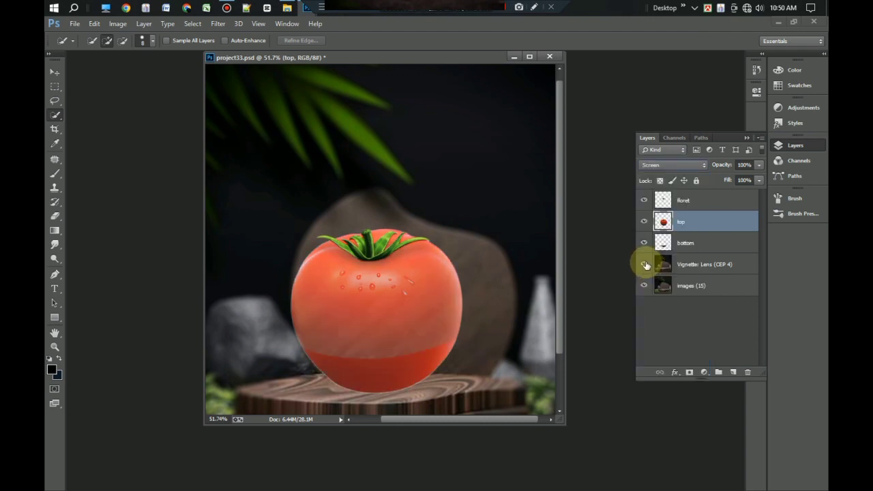
# Desaturate the top tomato layer to grey and open its Levels adjustment
pyautogui.click(117, 24)
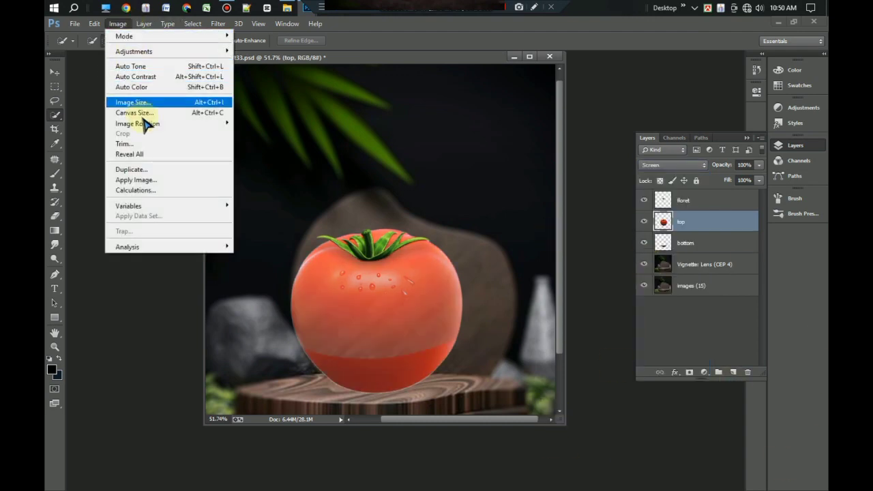
pyautogui.moveTo(171, 51)
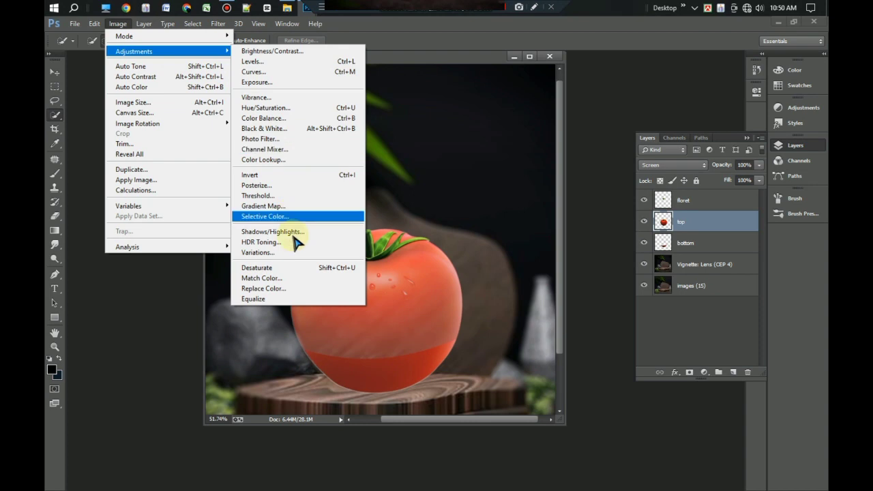
pyautogui.click(298, 269)
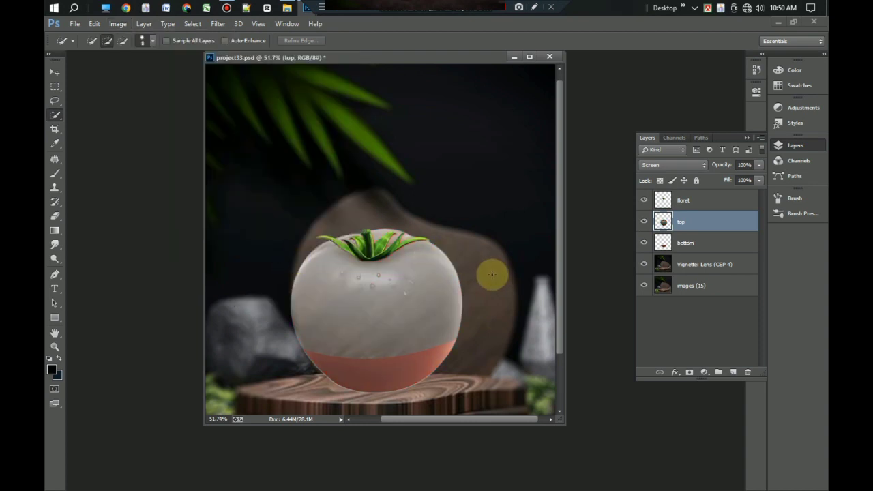
pyautogui.scroll(2, 492, 274)
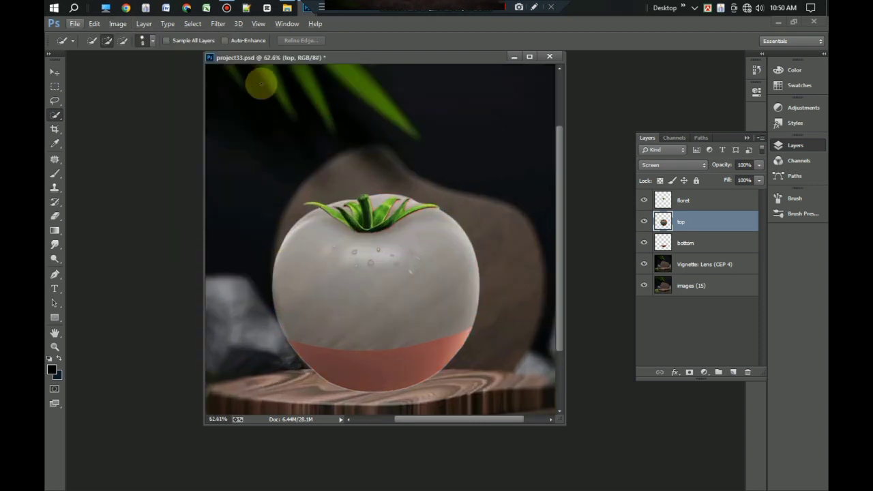
pyautogui.click(118, 24)
pyautogui.moveTo(126, 52)
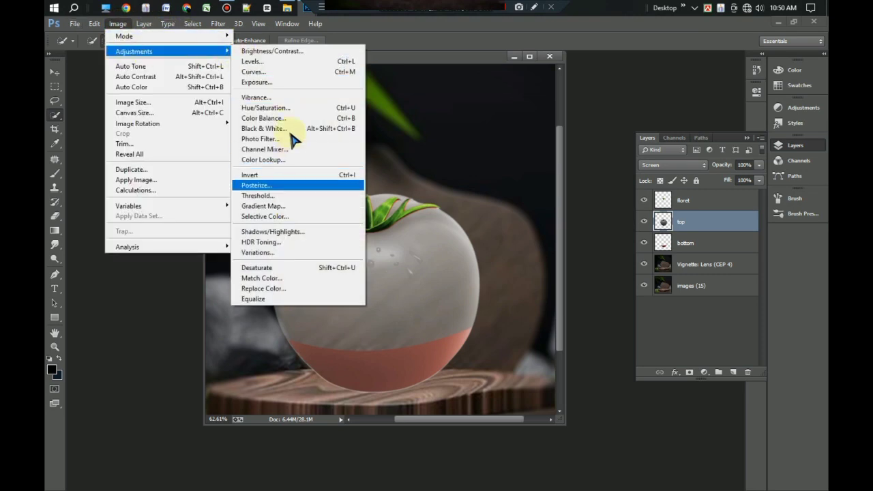
pyautogui.click(289, 62)
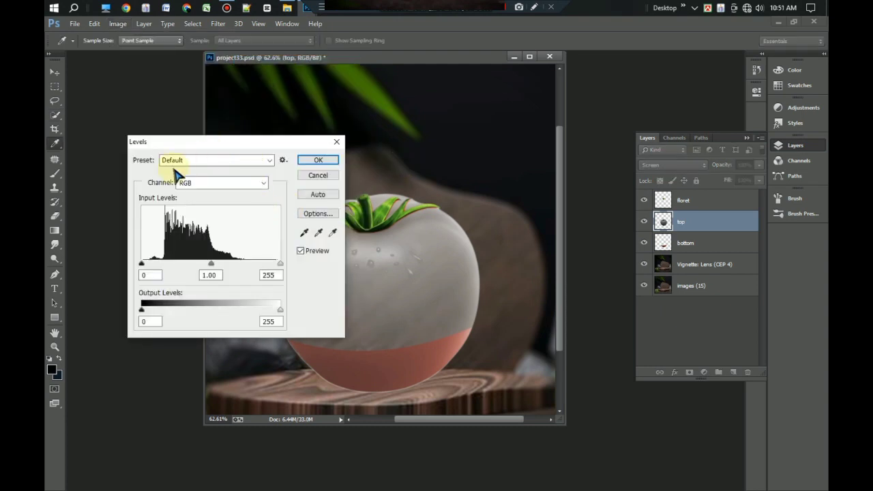
# Raise the top layer's Levels input black point to 26, then select the floret and bottom layers
pyautogui.moveTo(205, 141); pyautogui.dragTo(220, 76)
pyautogui.moveTo(156, 245)
pyautogui.mouseDown()
pyautogui.moveTo(196, 250)
pyautogui.moveTo(156, 244)
pyautogui.mouseUp()
pyautogui.moveTo(156, 199); pyautogui.dragTo(263, 198)
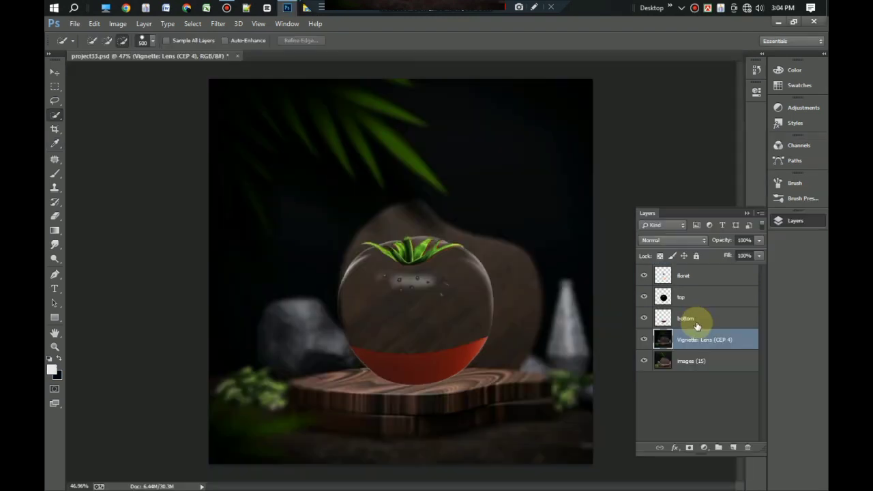
pyautogui.click(704, 285)
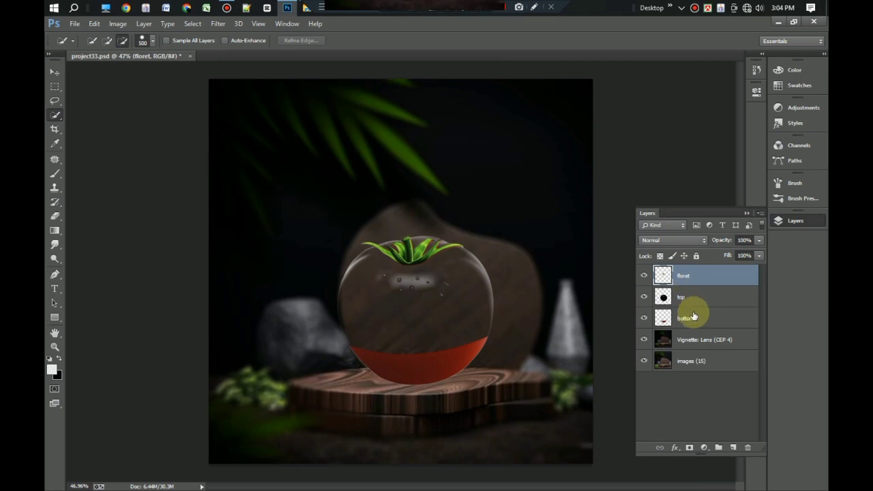
pyautogui.click(701, 314)
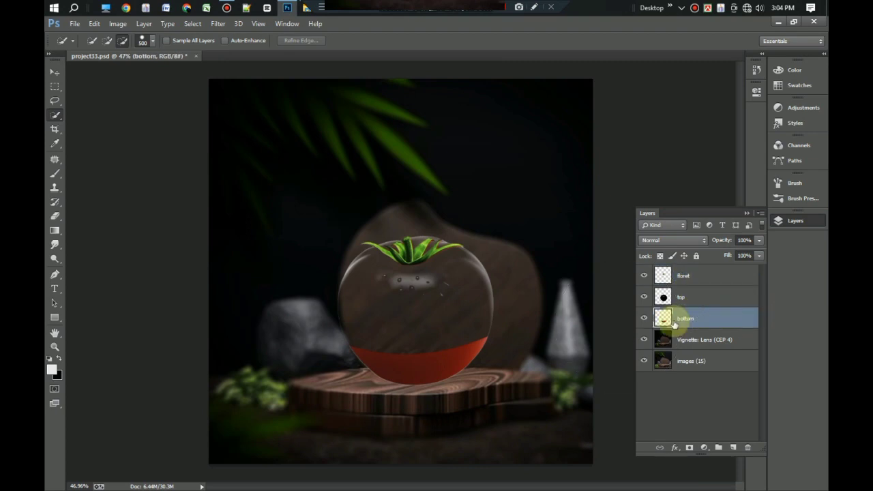
# Place pngegg (9) as an embedded image and scale it small and flat inside the glass tomato
pyautogui.click(75, 24)
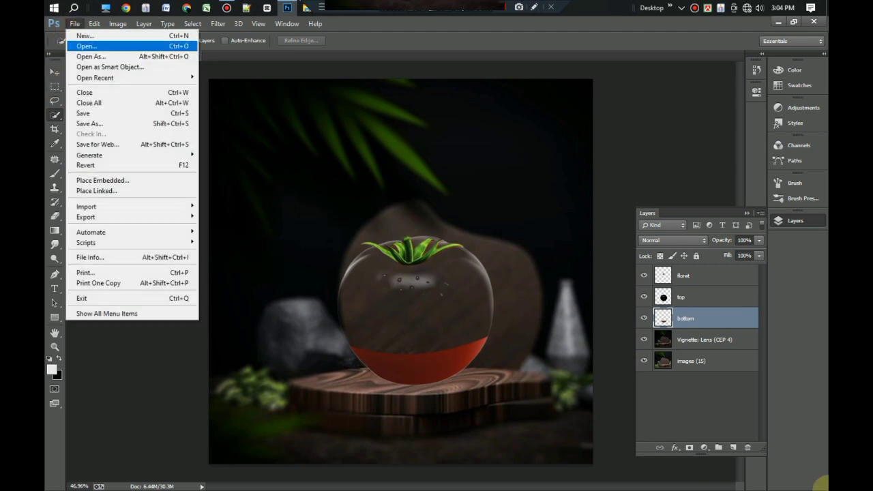
pyautogui.click(95, 176)
pyautogui.click(734, 473)
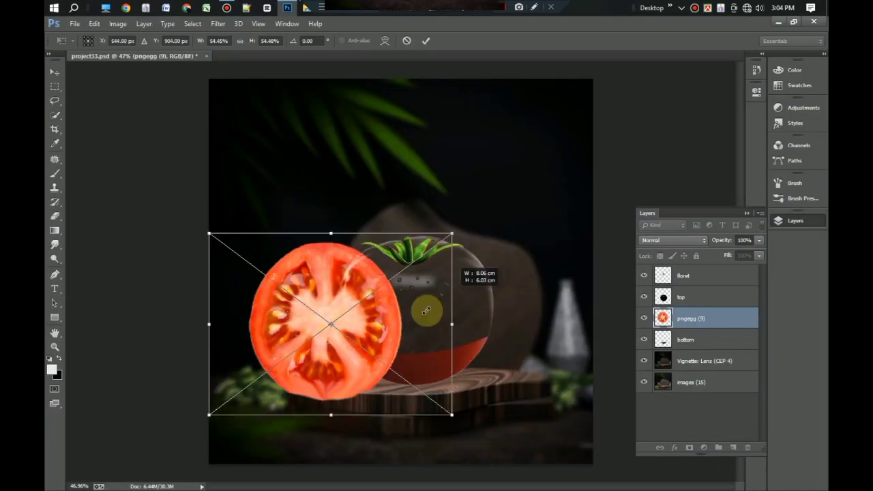
pyautogui.moveTo(425, 308); pyautogui.dragTo(427, 131)
pyautogui.scroll(3, 427, 130)
pyautogui.moveTo(451, 362); pyautogui.dragTo(368, 352)
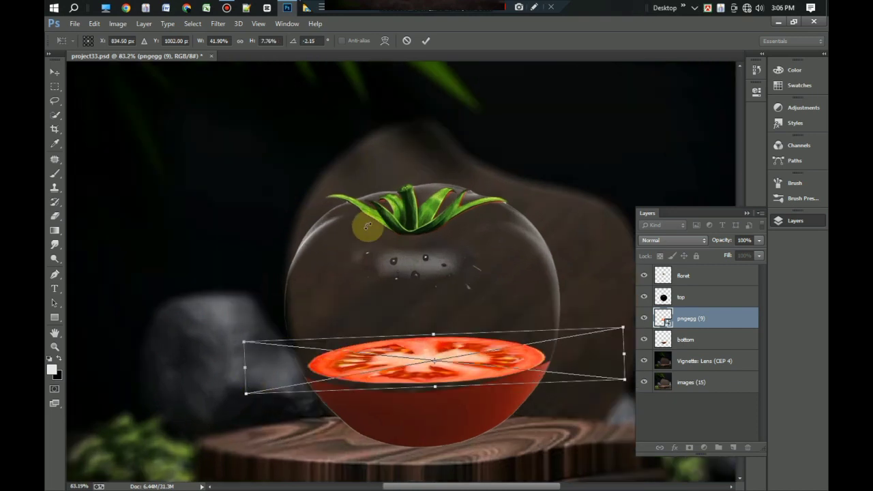
# Warp the slice's edges to curve into the red bottom half, naming the layer slipt
pyautogui.click(385, 40)
pyautogui.moveTo(252, 364); pyautogui.dragTo(253, 383)
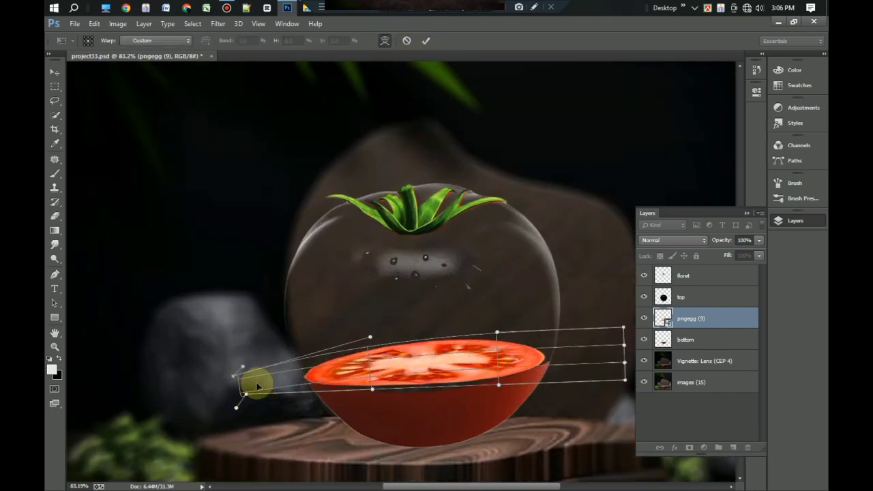
pyautogui.moveTo(498, 335); pyautogui.dragTo(501, 357)
pyautogui.moveTo(373, 384); pyautogui.dragTo(374, 405)
pyautogui.moveTo(503, 386); pyautogui.dragTo(493, 390)
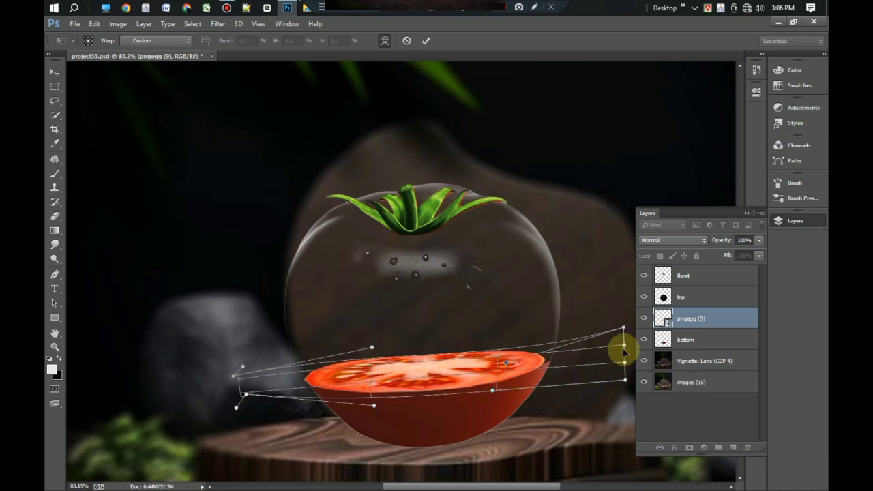
pyautogui.write('slipt')
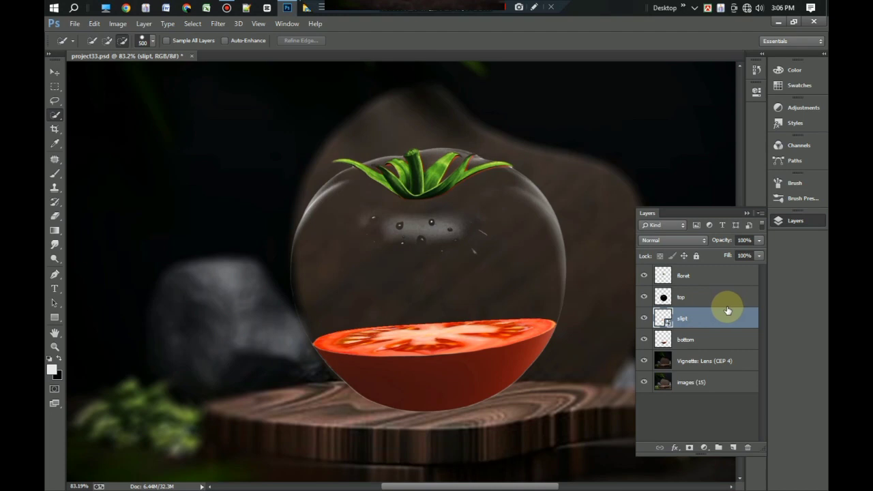
# Place the red water splash image and name its layer water
pyautogui.click(75, 23)
pyautogui.click(96, 194)
pyautogui.click(392, 109)
pyautogui.click(728, 469)
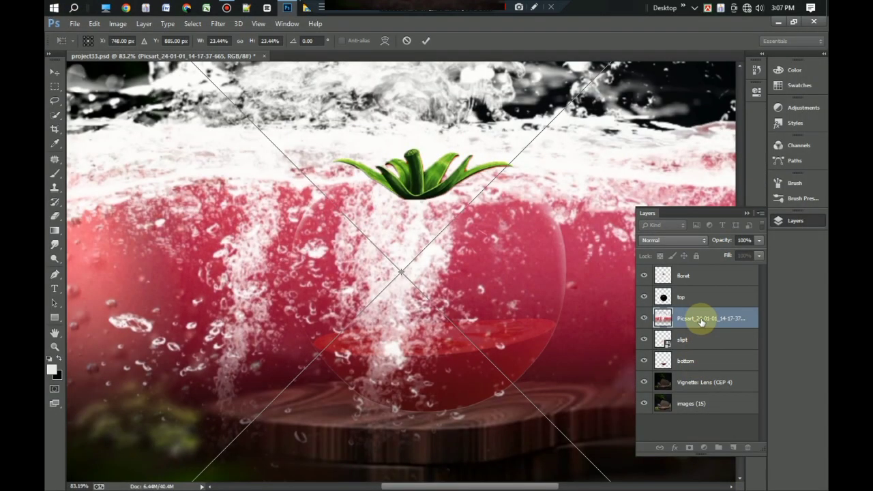
pyautogui.hotkey('ctrl', '-')
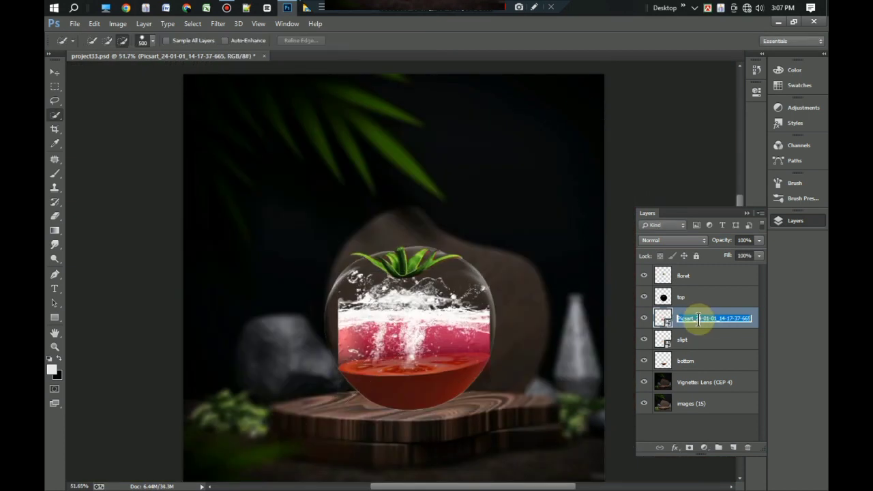
pyautogui.write('water')
pyautogui.press('Return')
pyautogui.hotkey('ctrl', '0')
# Stretch the splash across the glass tomato, select the sphere area, and move water below top
pyautogui.hotkey('ctrl', 't')
pyautogui.moveTo(516, 425); pyautogui.dragTo(476, 379)
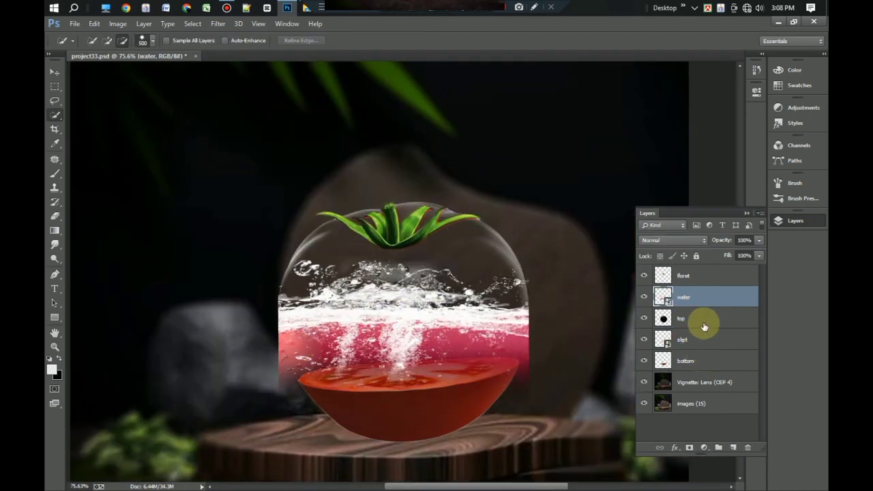
pyautogui.click(704, 326)
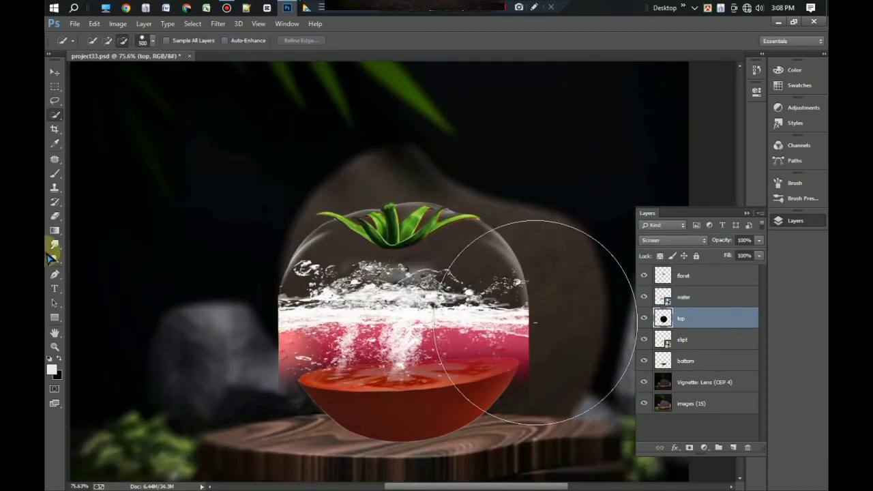
pyautogui.moveTo(371, 293); pyautogui.dragTo(400, 351)
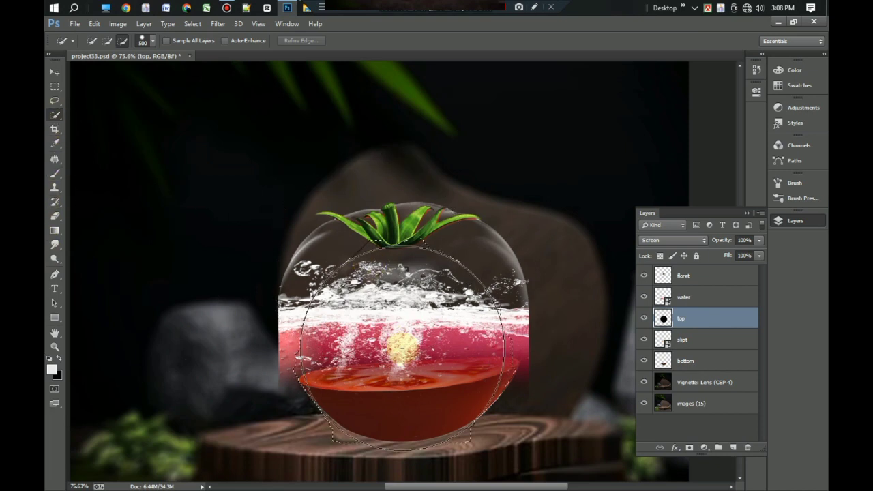
pyautogui.click(691, 300)
pyautogui.moveTo(690, 305); pyautogui.dragTo(696, 326)
# Invert the selection to outside the sphere and rasterize the water layer for trimming
pyautogui.press('m')
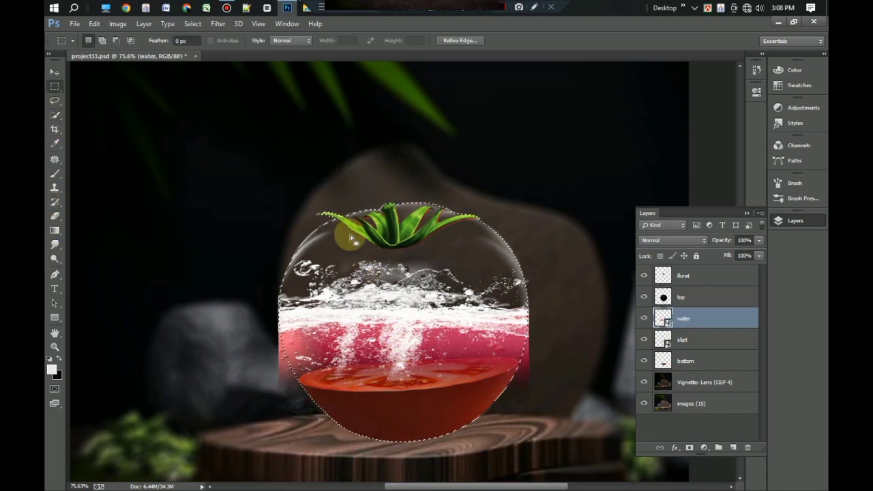
pyautogui.rightClick(351, 238)
pyautogui.click(387, 257)
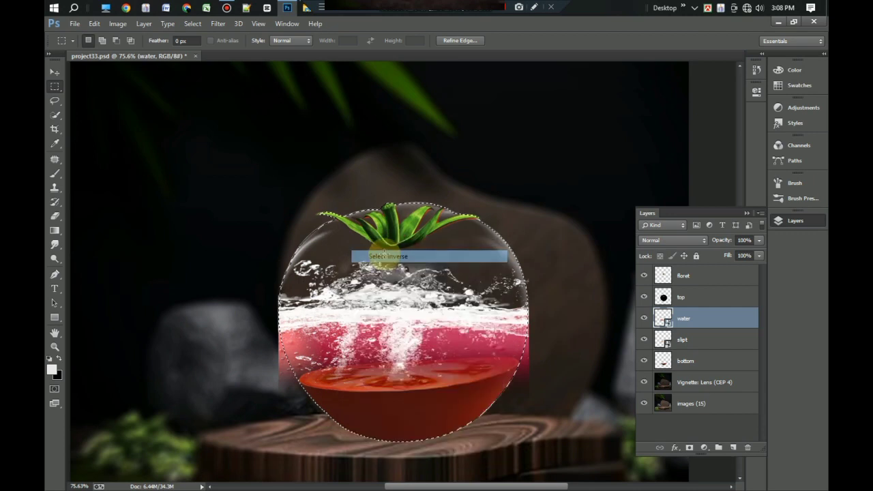
pyautogui.press('Delete')
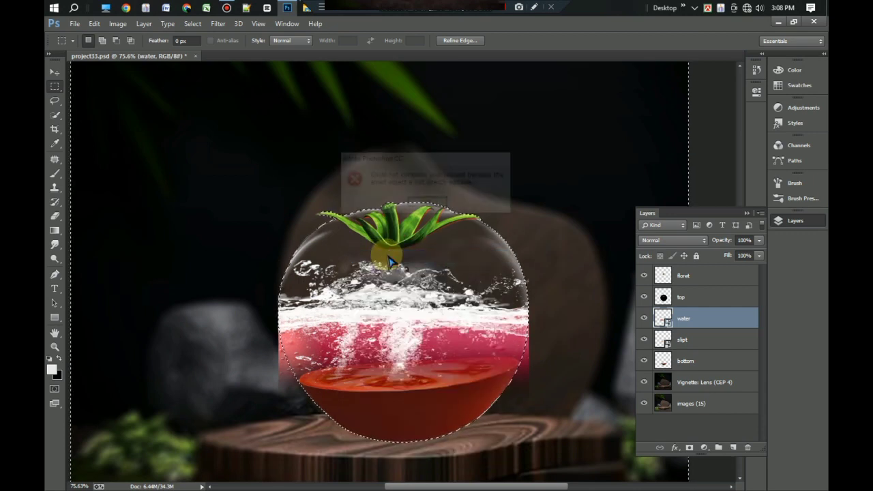
pyautogui.click(423, 202)
pyautogui.click(55, 173)
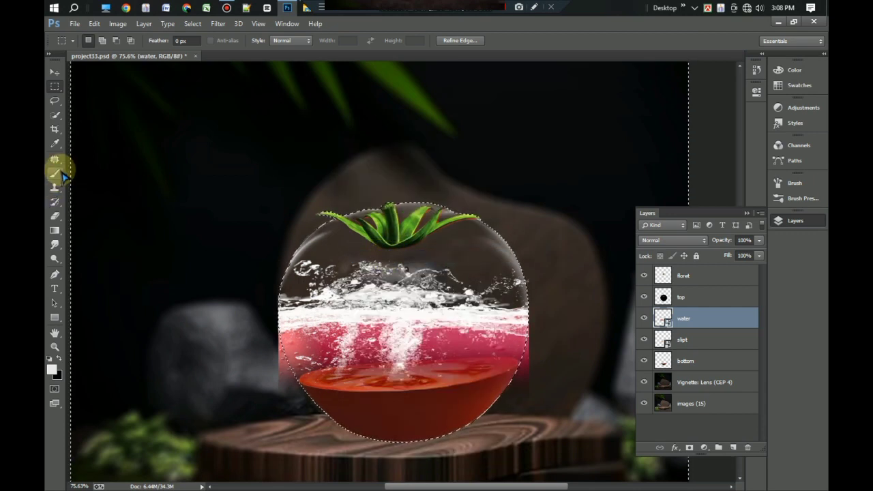
pyautogui.click(407, 217)
pyautogui.click(408, 211)
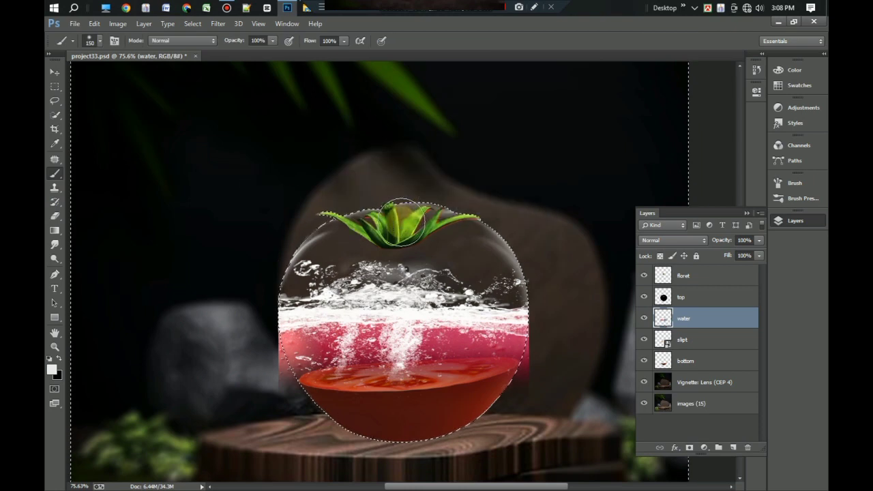
# Deselect the circular selection using the Rectangular Marquee's right-click menu
pyautogui.click(55, 86)
pyautogui.rightClick(431, 263)
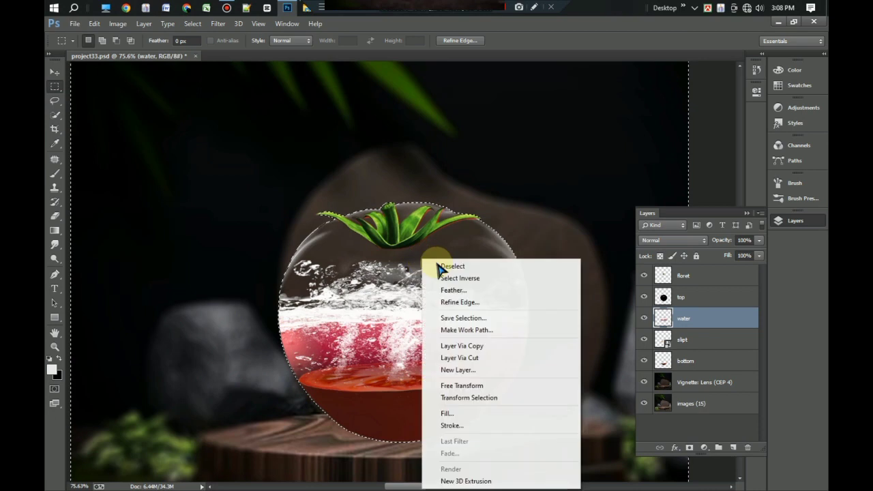
pyautogui.click(450, 265)
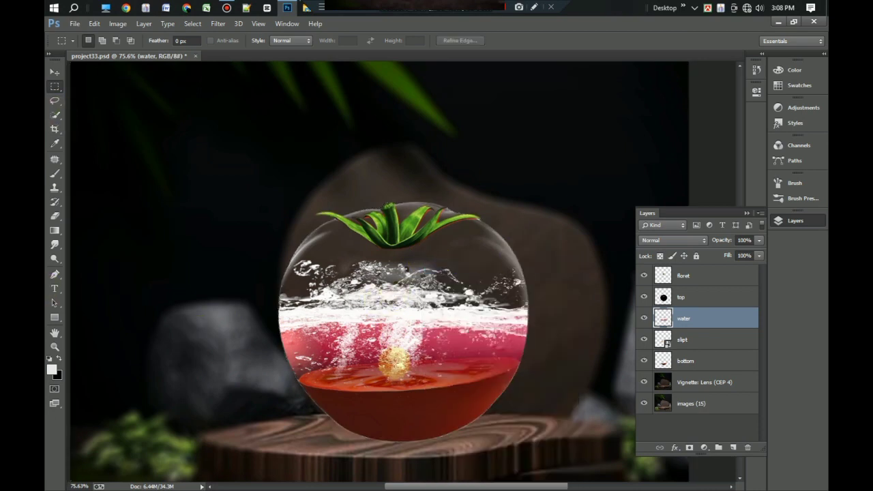
pyautogui.scroll(4, 404, 350)
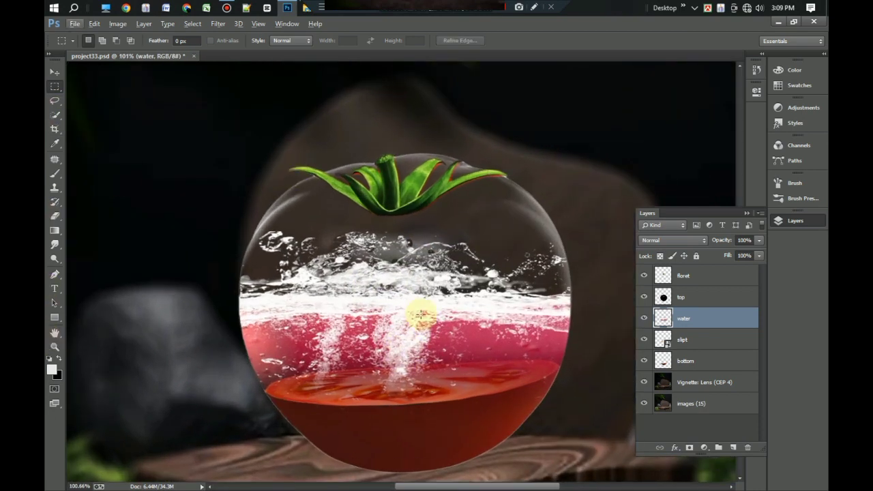
pyautogui.scroll(-2, 421, 318)
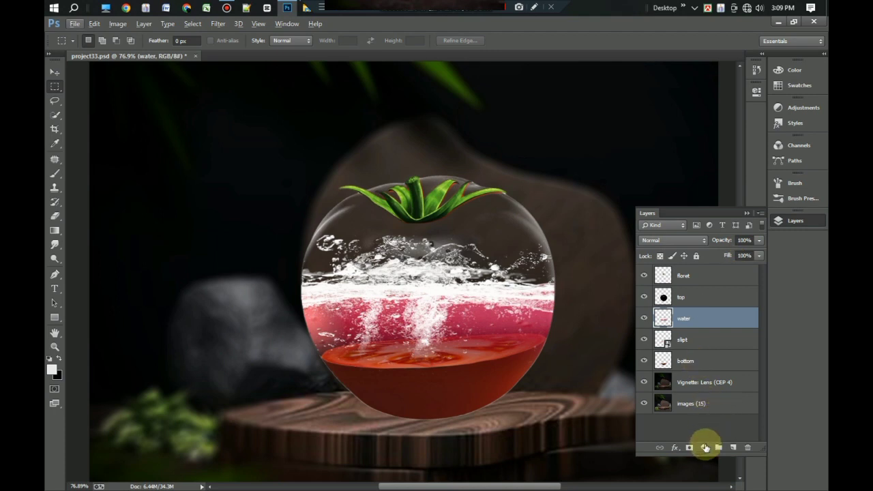
# Add a Hue/Saturation adjustment layer with Hue +15 and Saturation +74 above the water
pyautogui.click(705, 448)
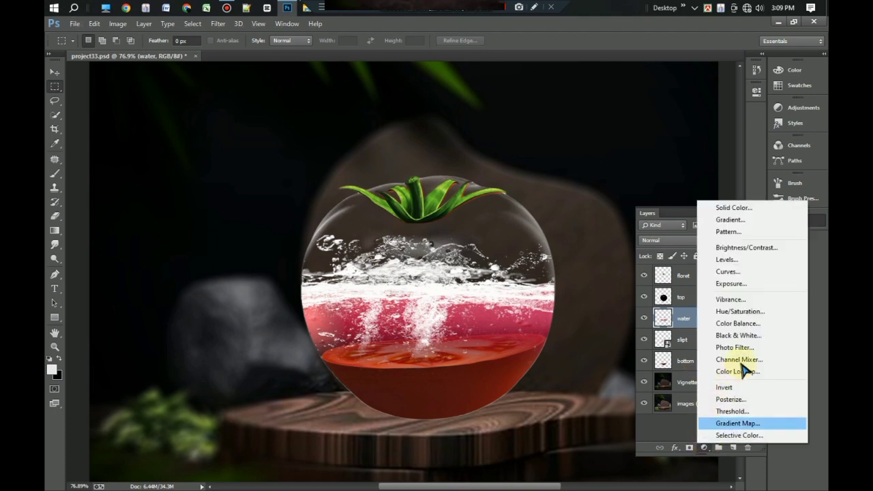
pyautogui.click(740, 311)
pyautogui.moveTo(659, 176); pyautogui.dragTo(713, 180)
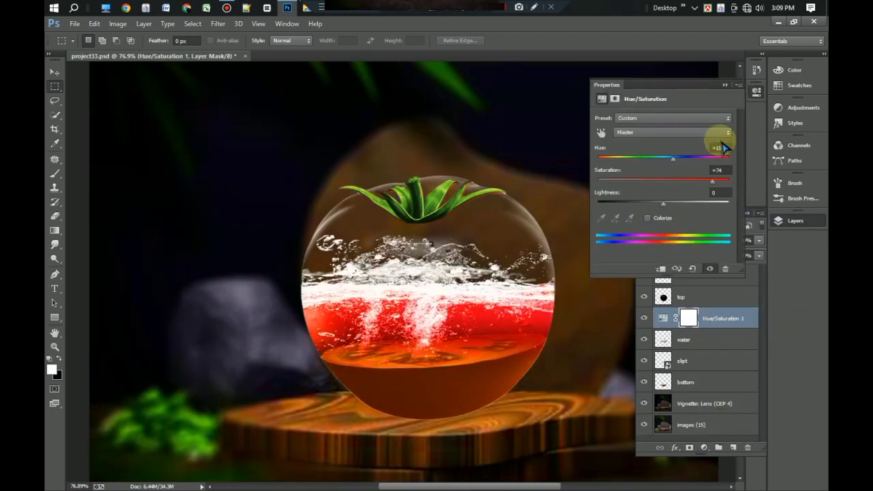
pyautogui.click(738, 85)
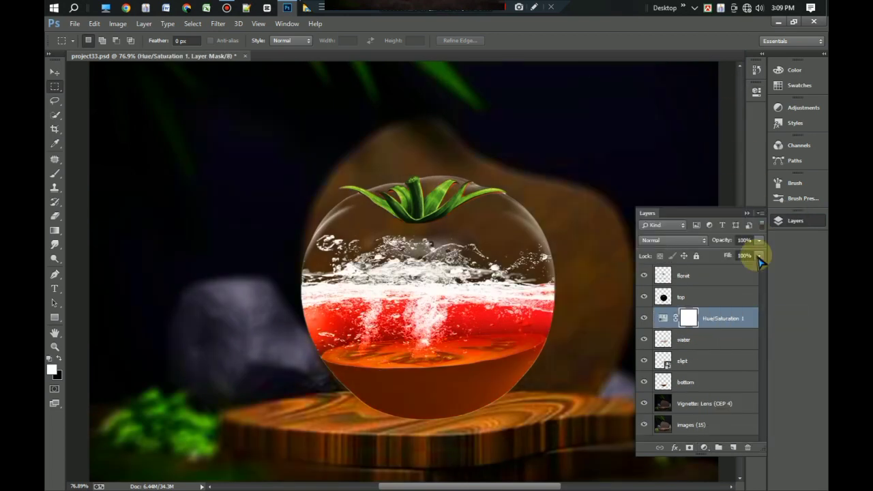
# Merge the Hue/Saturation adjustment into the water layer
pyautogui.keyDown('shift'); pyautogui.click(710, 336); pyautogui.keyUp('shift')
pyautogui.rightClick(710, 336)
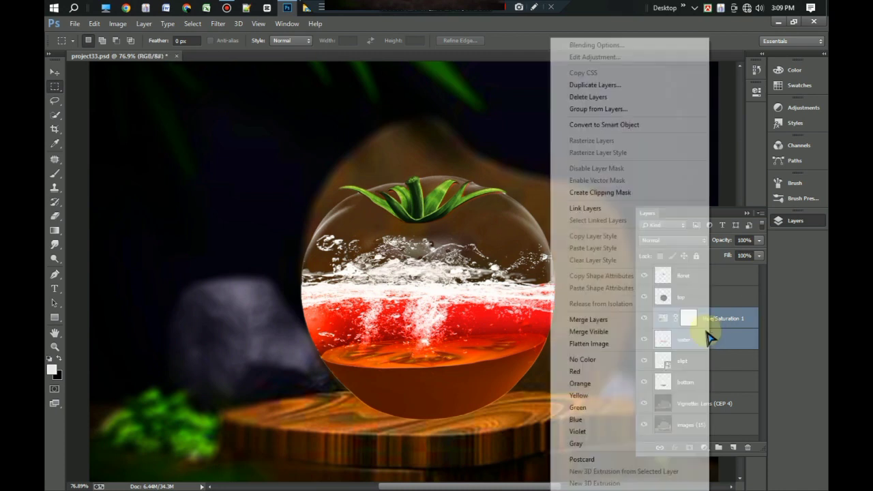
pyautogui.click(680, 320)
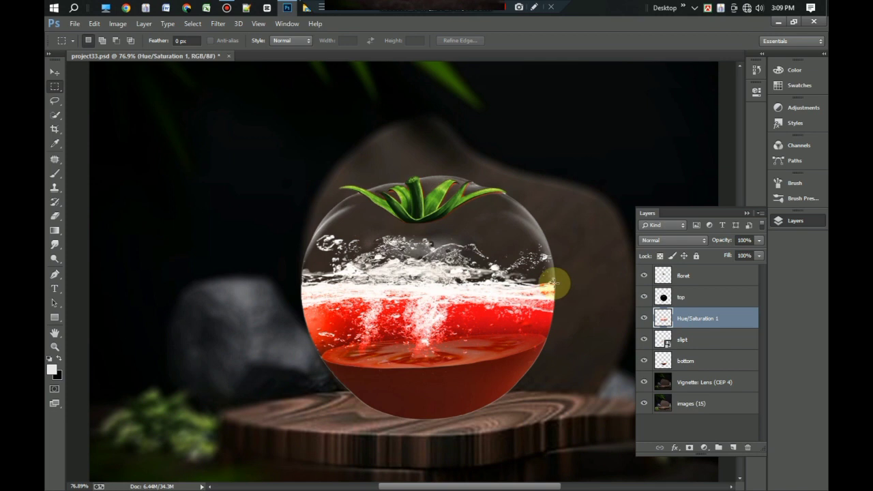
pyautogui.scroll(-5, 531, 268)
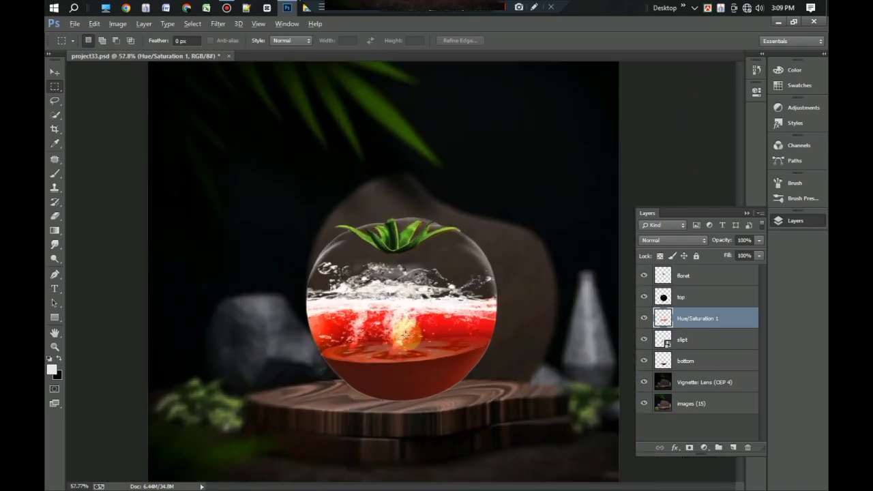
pyautogui.scroll(5, 410, 345)
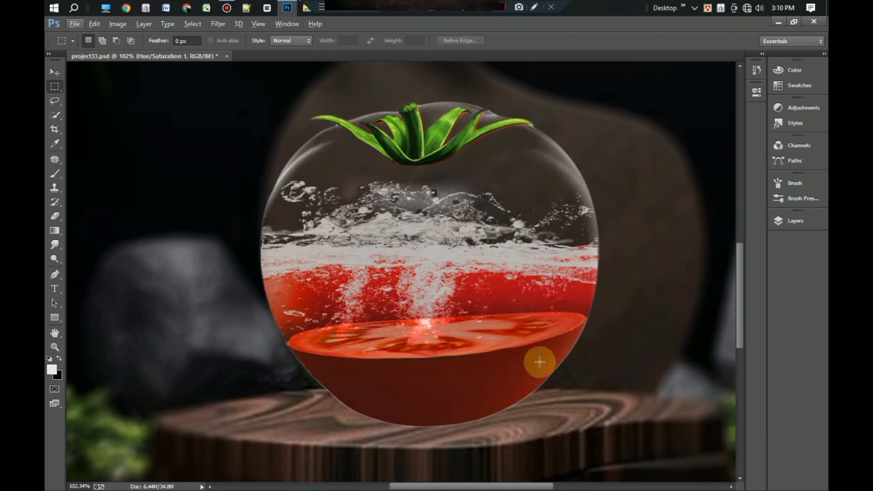
# Place the betta fish PNG, shrink it, tilt −15° and flip it, then nudge it up about 27 px
pyautogui.hotkey('alt', 'f')
pyautogui.click(111, 180)
pyautogui.click(279, 111)
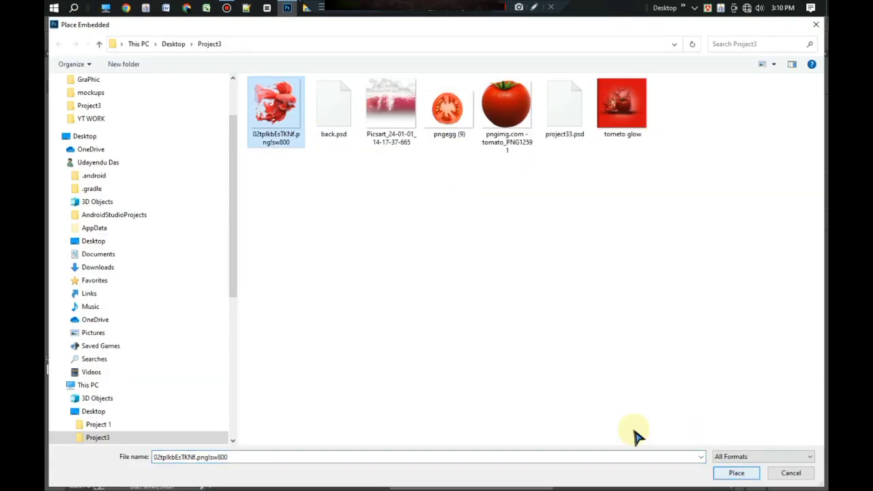
pyautogui.click(732, 472)
pyautogui.scroll(-2, 616, 69)
pyautogui.moveTo(616, 68); pyautogui.dragTo(529, 274)
pyautogui.scroll(3, 529, 275)
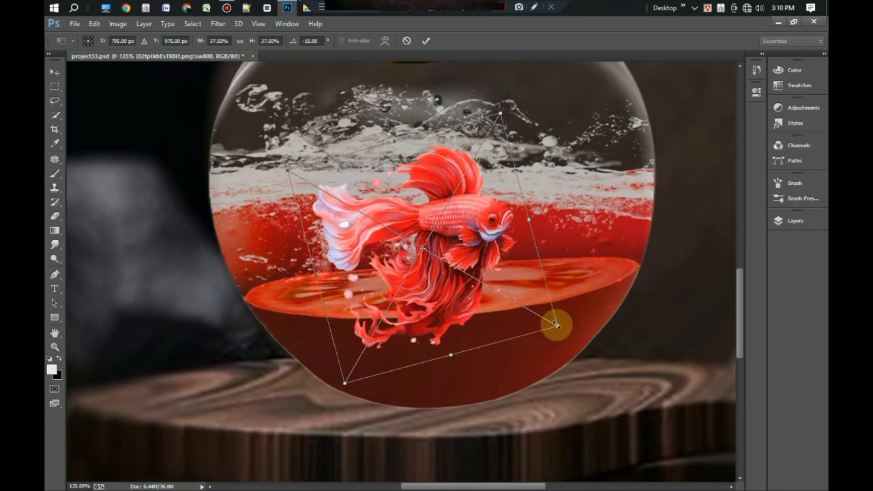
pyautogui.moveTo(556, 322); pyautogui.dragTo(530, 257)
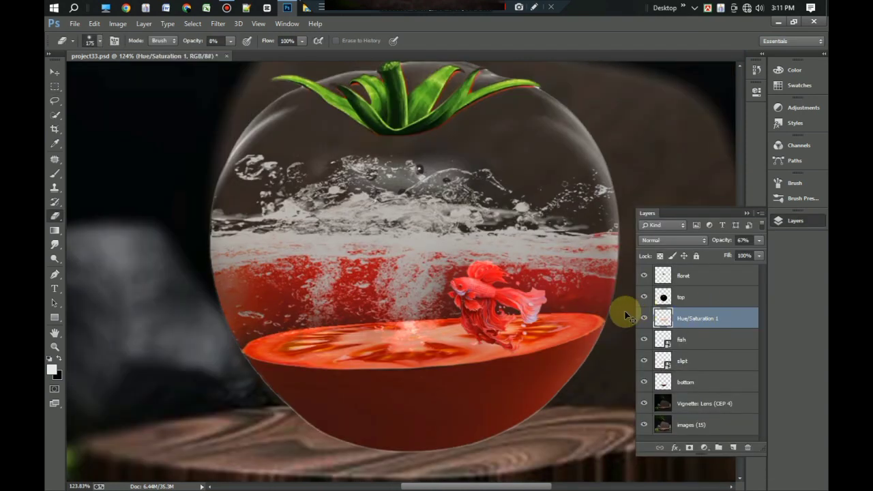
pyautogui.hotkey('ctrl', 't')
pyautogui.moveTo(455, 321); pyautogui.dragTo(454, 301)
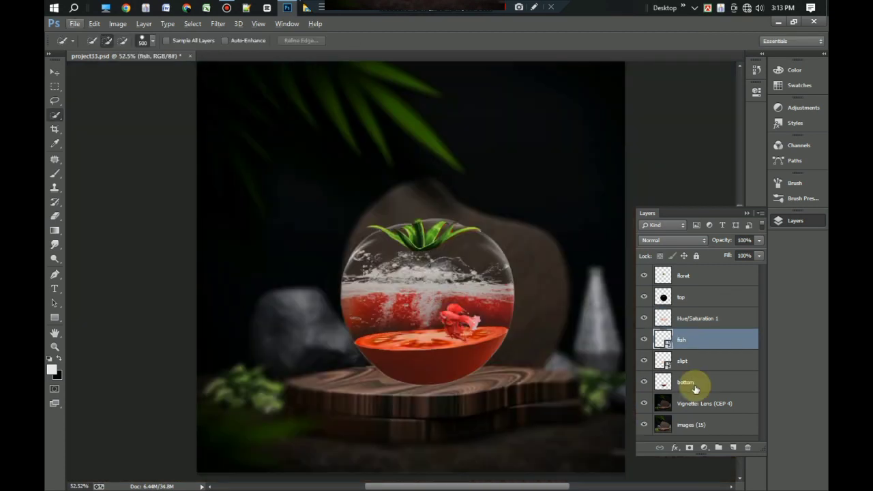
# Create a new shadow layer below bottom and pick a near-black brush colour
pyautogui.click(692, 384)
pyautogui.click(733, 448)
pyautogui.moveTo(703, 393); pyautogui.dragTo(705, 408)
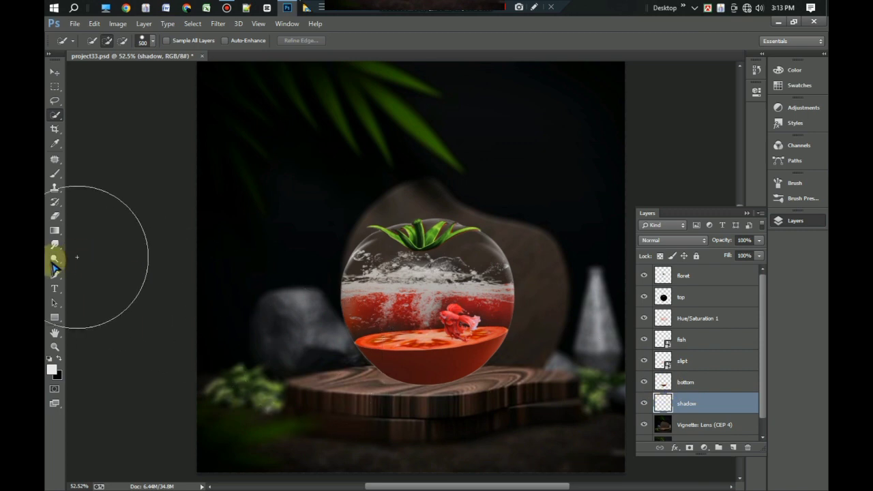
pyautogui.click(55, 174)
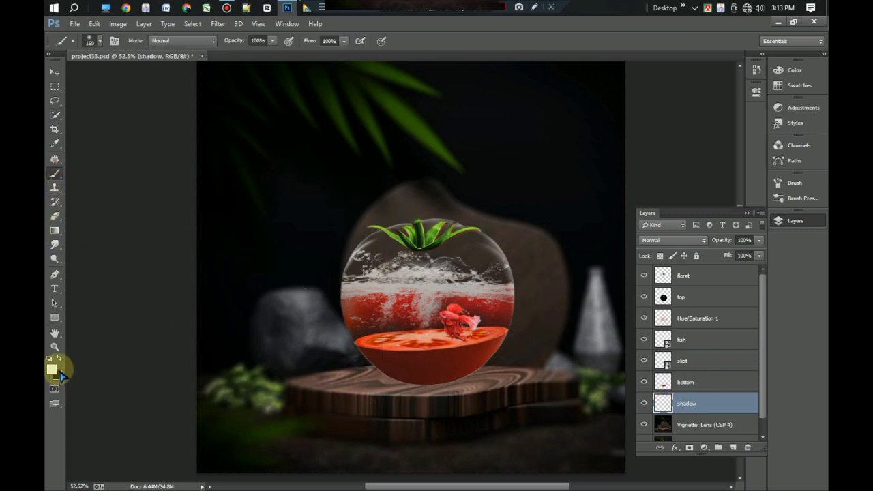
pyautogui.click(56, 369)
pyautogui.click(255, 240)
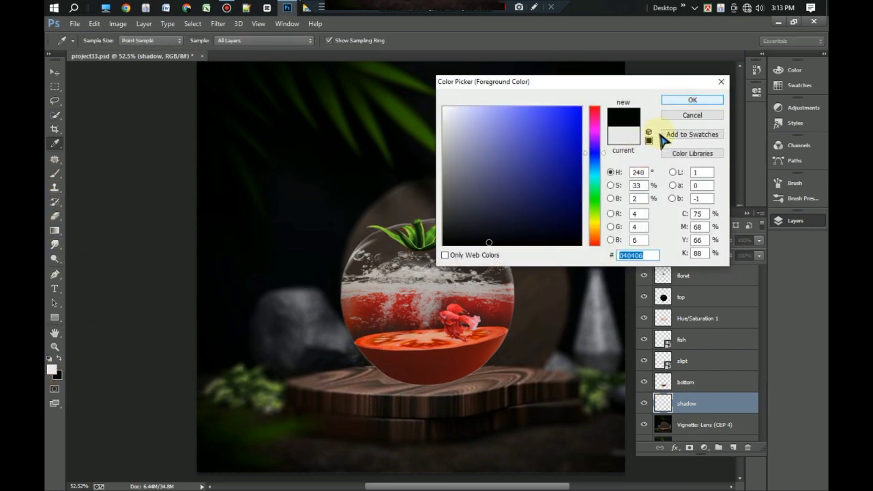
pyautogui.press('Return')
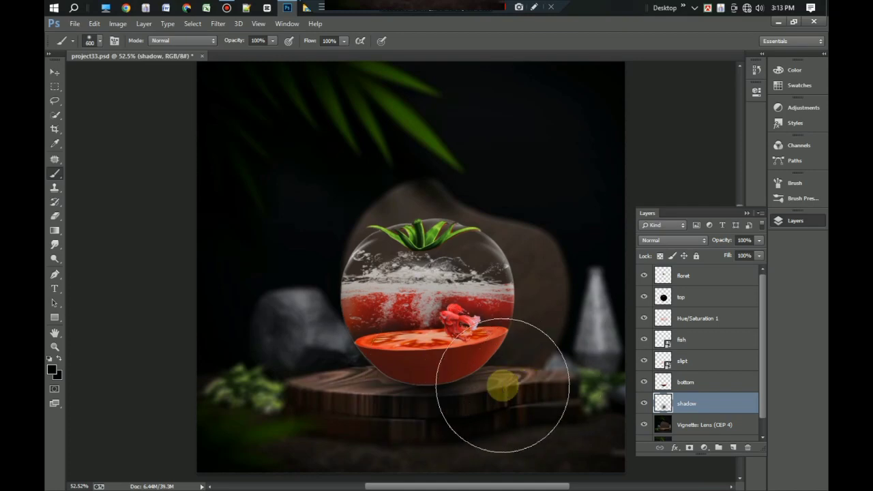
# Squash the black shadow dab flat beneath the glass tomato, then reselect the bottom layer
pyautogui.hotkey('ctrl', 't')
pyautogui.moveTo(432, 230)
pyautogui.mouseDown()
pyautogui.moveTo(539, 427)
pyautogui.moveTo(523, 390)
pyautogui.mouseUp()
pyautogui.scroll(3, 460, 376)
pyautogui.click(536, 40)
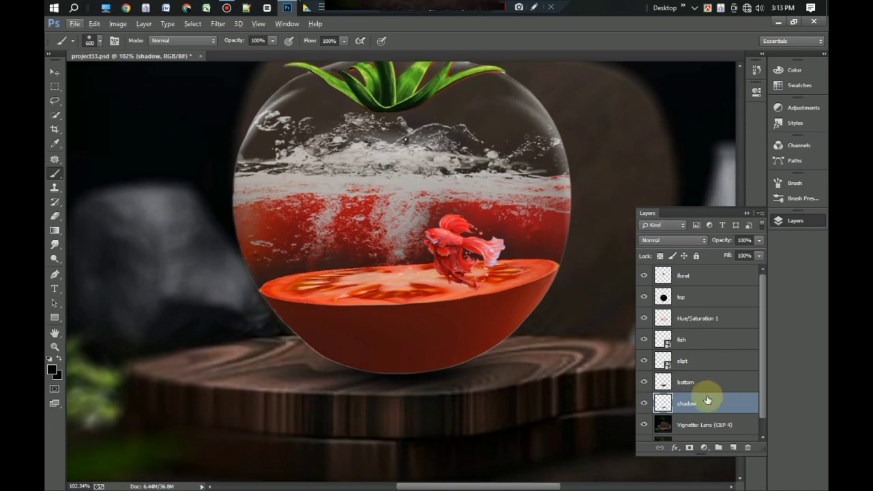
pyautogui.click(705, 391)
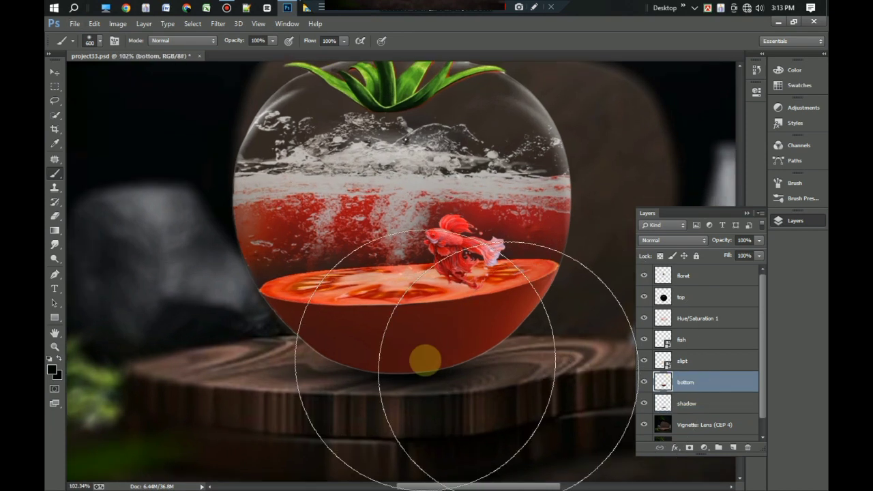
# Quick-select the bottom tomato half and burn its lower edge at 50% exposure
pyautogui.click(54, 114)
pyautogui.press('w')
pyautogui.click(419, 306)
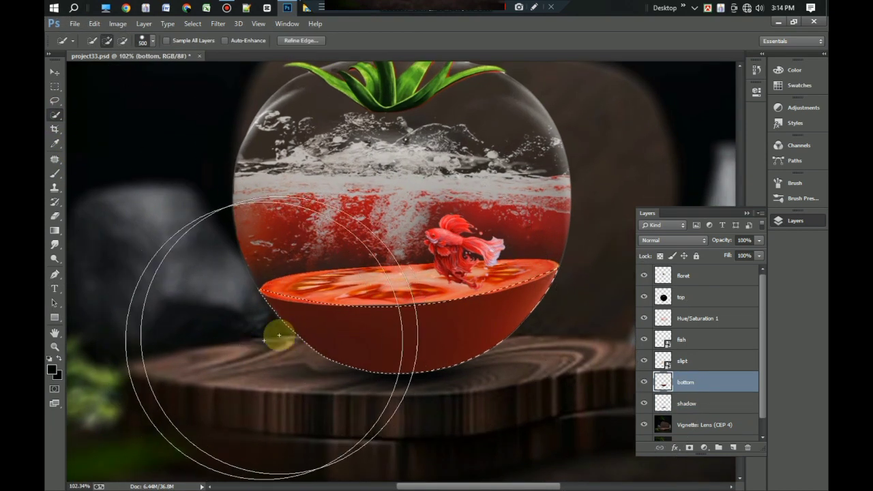
pyautogui.click(55, 259)
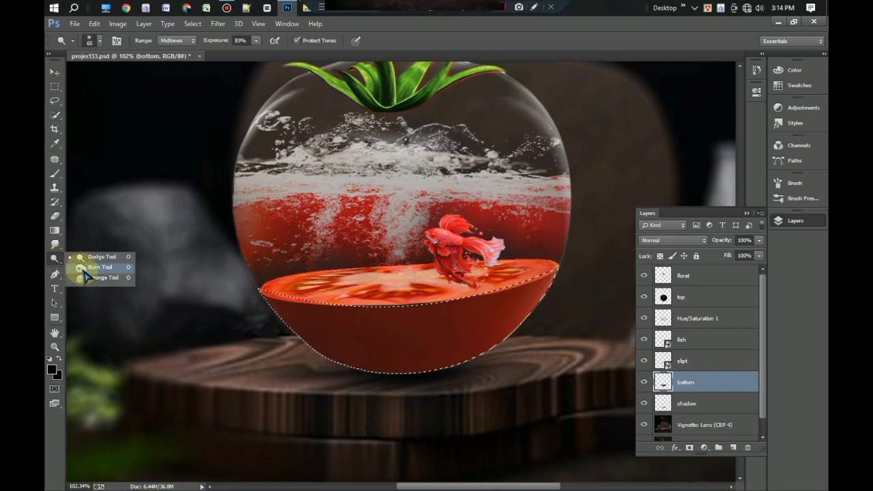
pyautogui.click(95, 267)
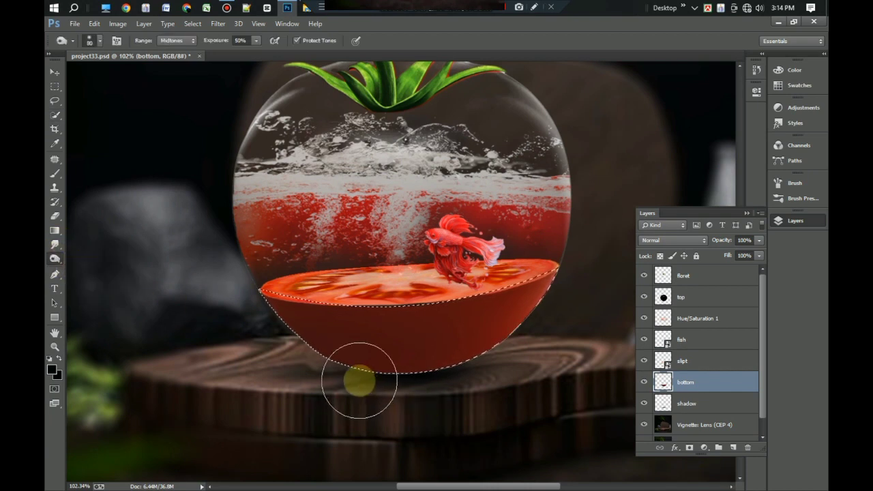
pyautogui.moveTo(315, 361)
pyautogui.mouseDown()
pyautogui.moveTo(442, 384)
pyautogui.moveTo(356, 389)
pyautogui.moveTo(496, 384)
pyautogui.moveTo(415, 414)
pyautogui.moveTo(413, 402)
pyautogui.moveTo(330, 393)
pyautogui.moveTo(507, 380)
pyautogui.mouseUp()
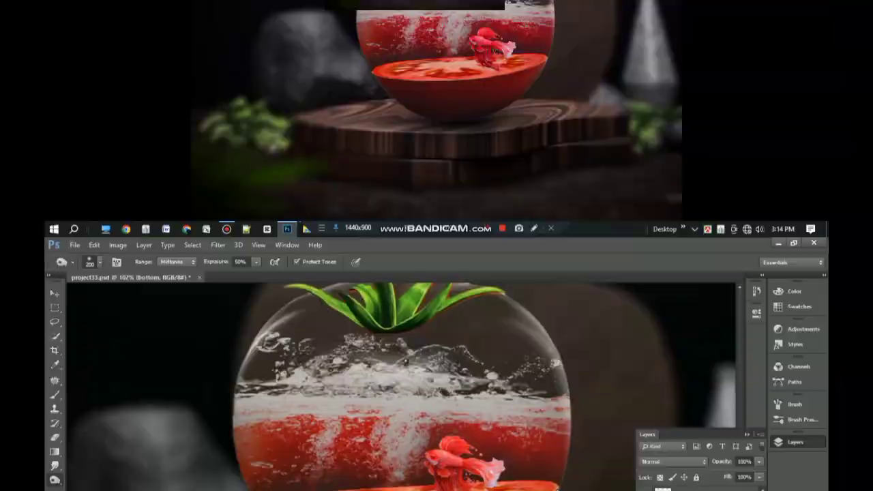